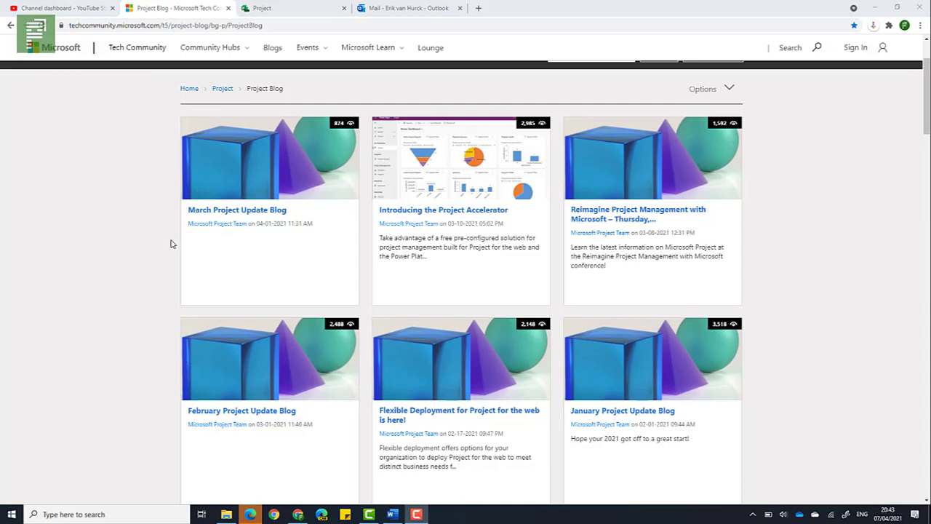
Step: Open the March Project Update Blog post and read through to its New Features section
left_click(225, 212)
left_click(226, 212)
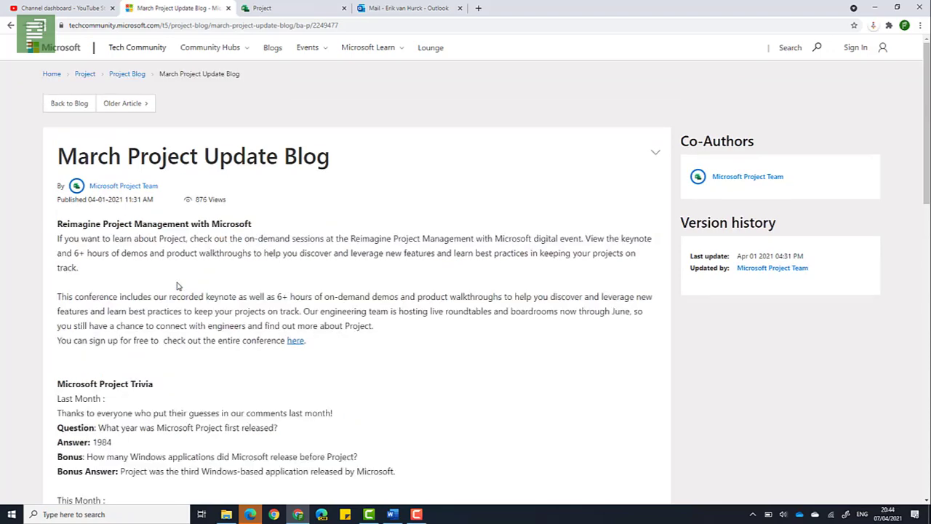
scroll(181, 301, "down", 3)
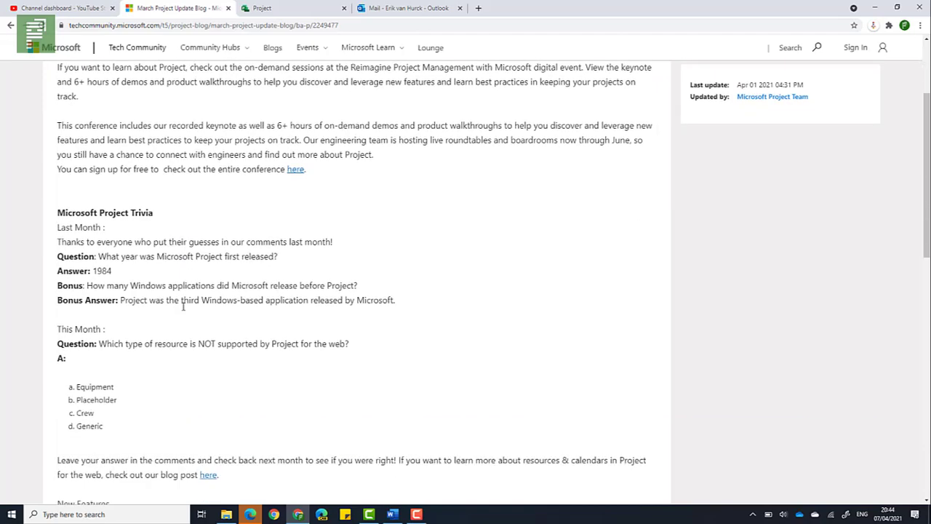
scroll(183, 306, "down", 1)
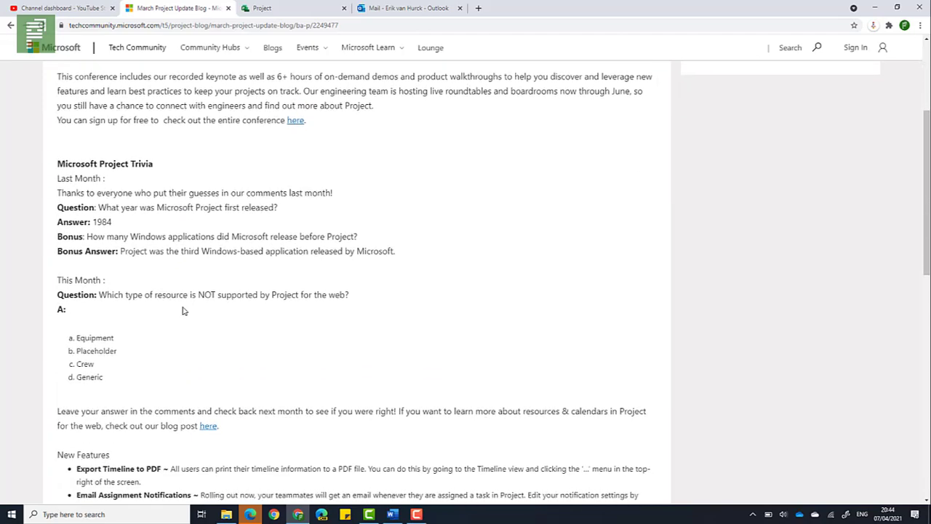
scroll(183, 309, "down", 3)
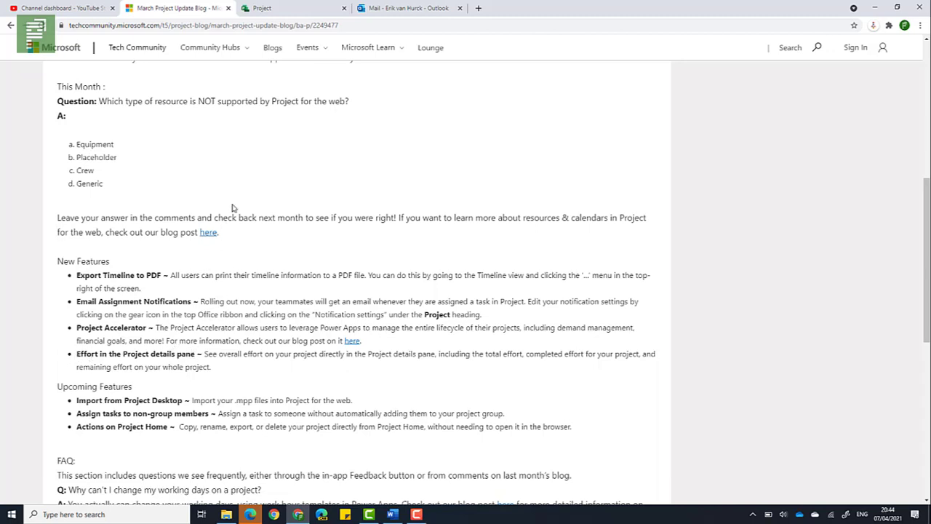
Step: Switch to Project's home page and filter the recent projects by "decem" and by "jan", clearing the filter after each
left_click(261, 8)
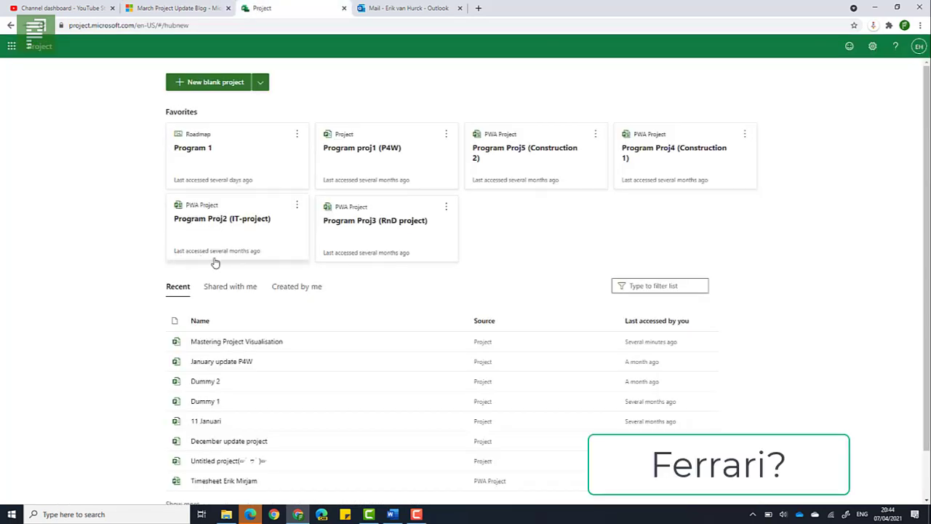
left_click(645, 290)
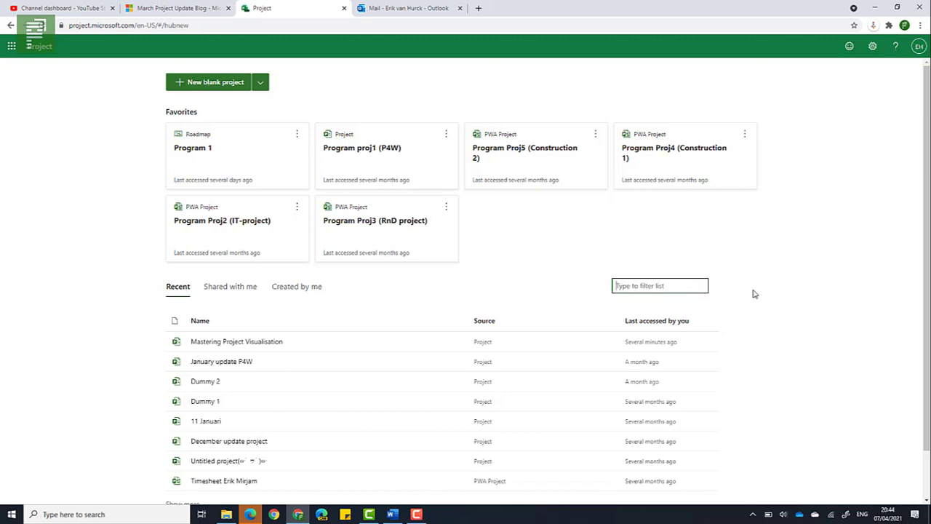
type("decem")
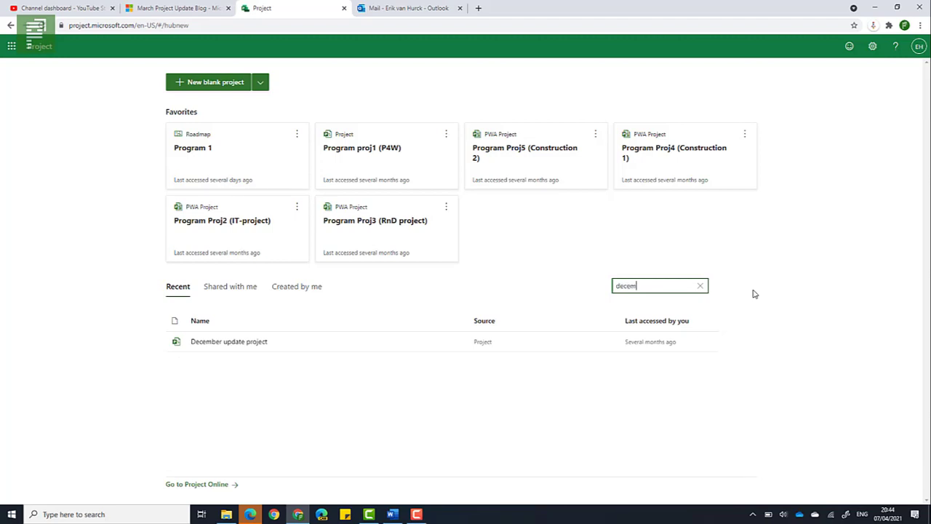
key("BackSpace")
key("BackSpace")
key("BackSpace")
key("BackSpace")
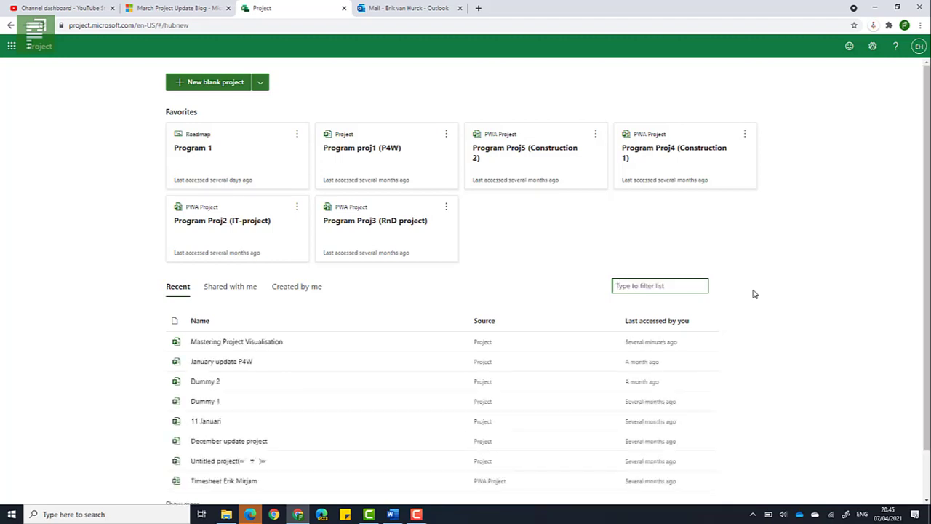
type("jan")
key("BackSpace")
key("BackSpace")
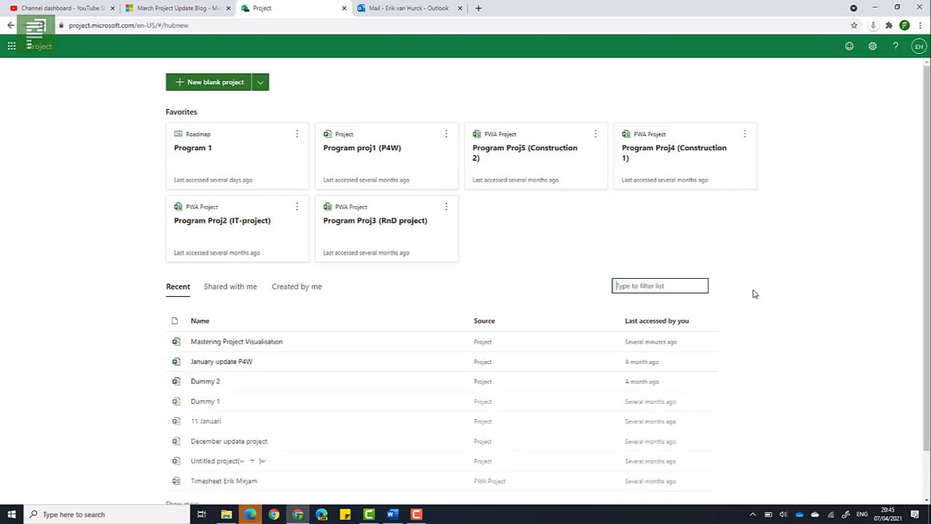
Step: Create a new blank project and name it "March Update Project"
left_click(239, 87)
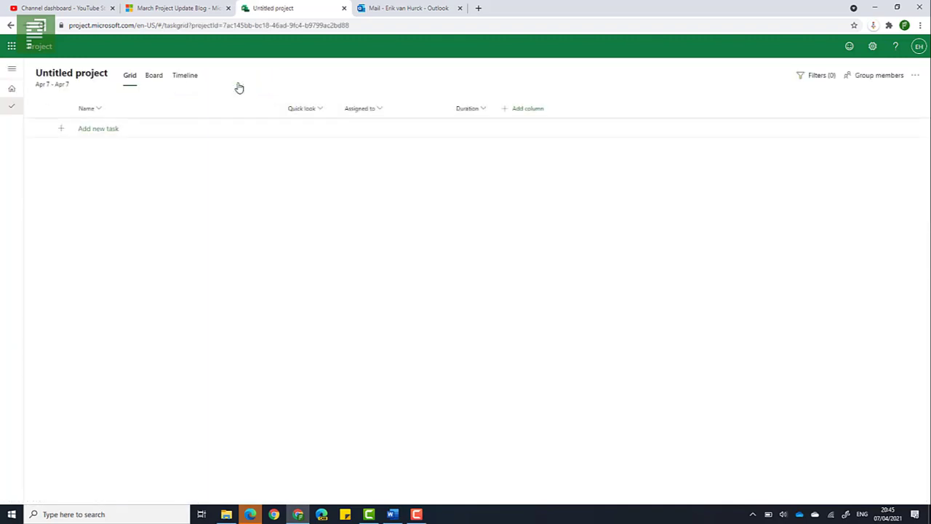
left_click(86, 77)
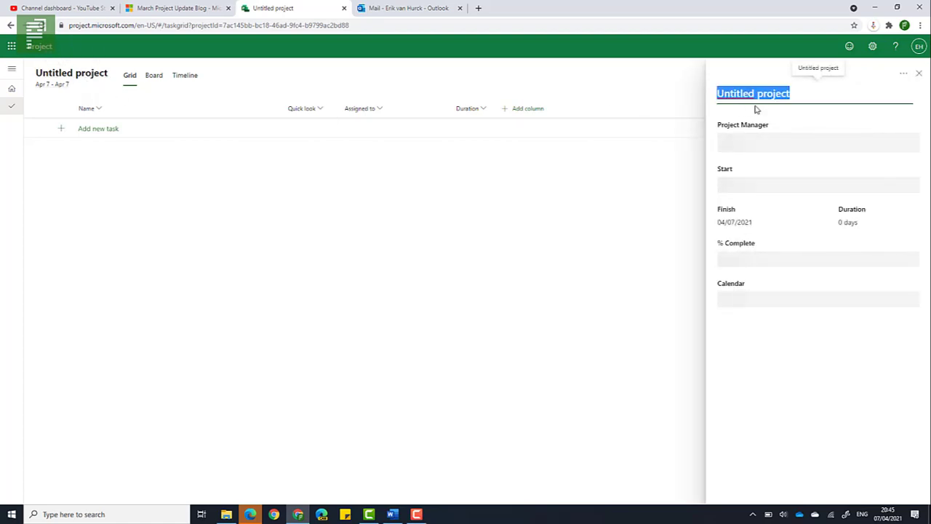
type("March ")
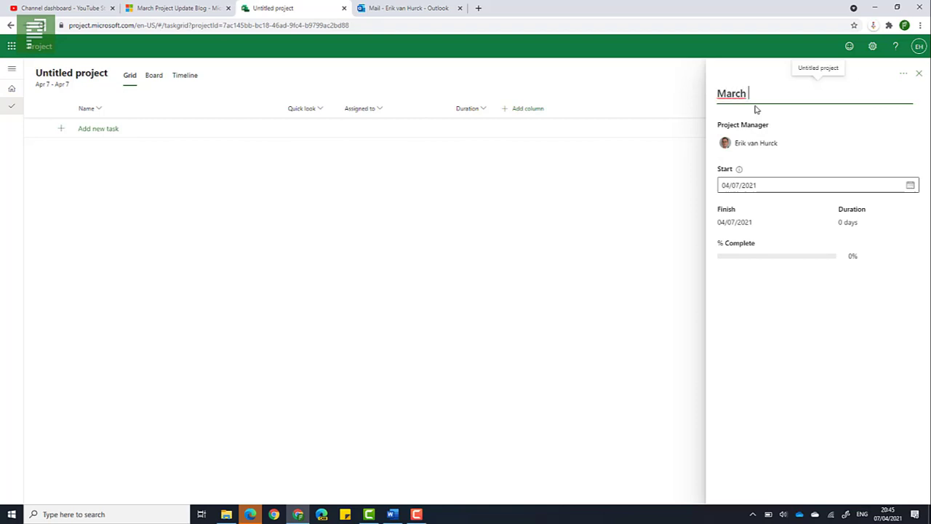
type("Update Project")
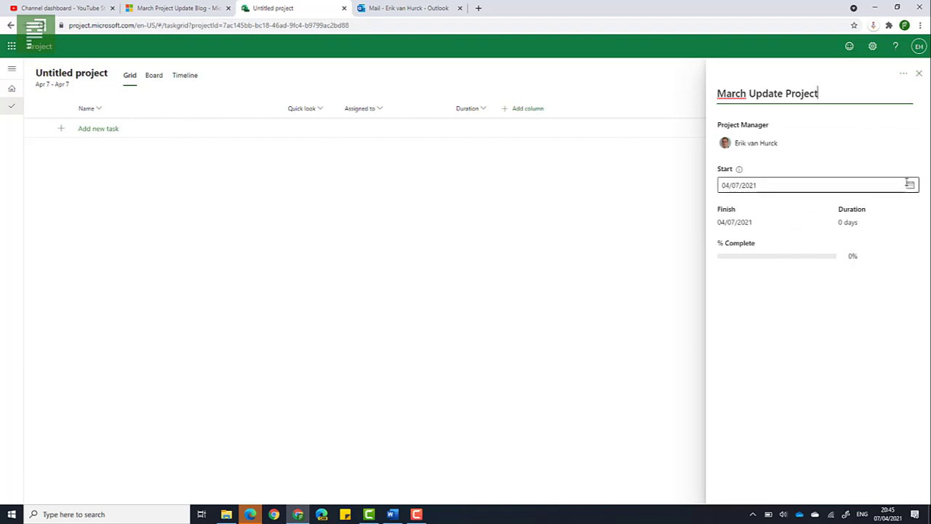
Step: Set the project's start date to 04/05/2021 and close the project details
left_click(910, 184)
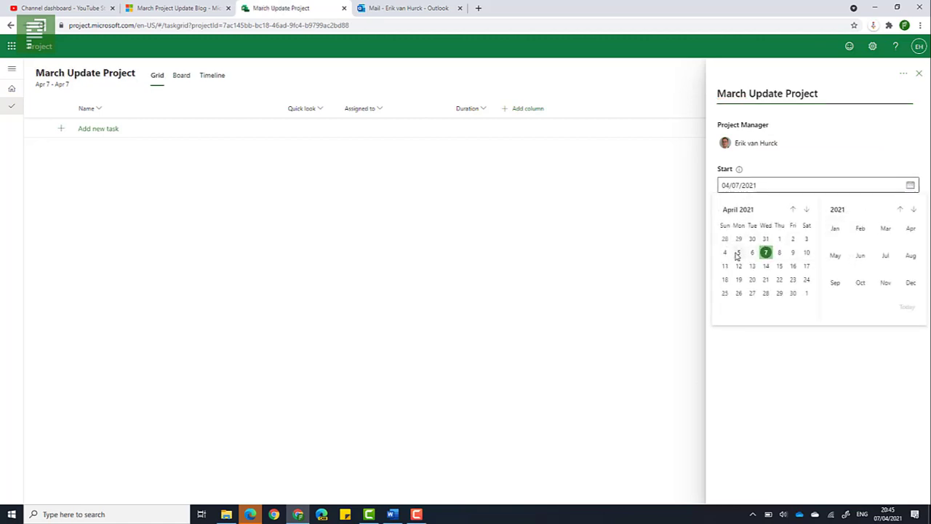
left_click(737, 254)
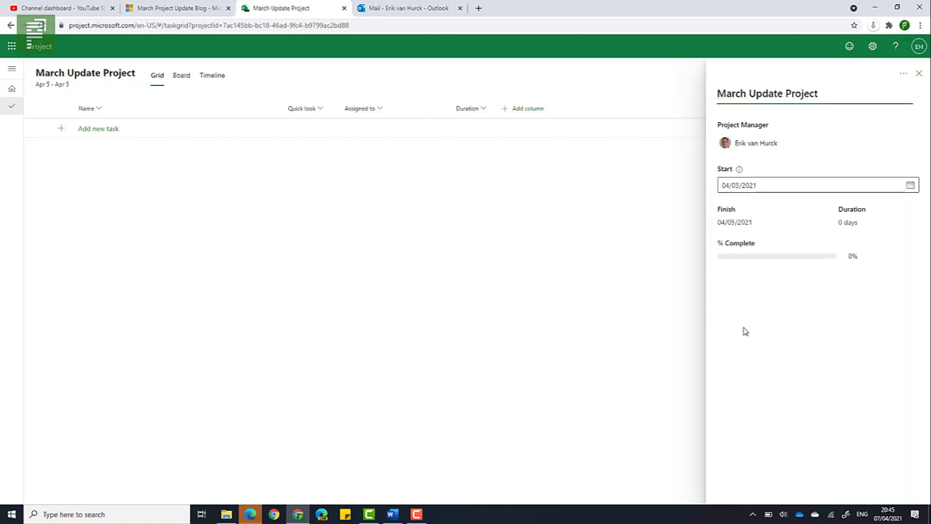
left_click(919, 76)
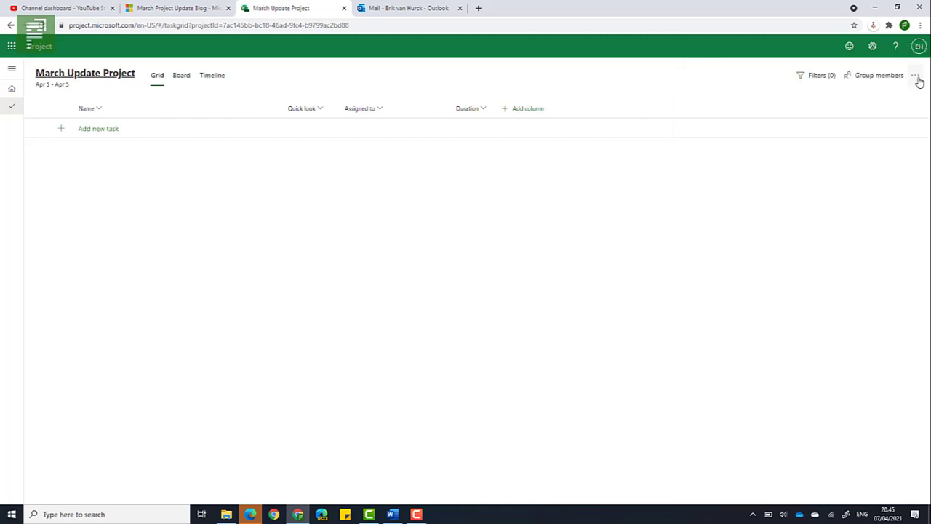
Step: Add a first task named "Summary task", correcting the spelling of "Summary"
left_click(98, 131)
type("Su")
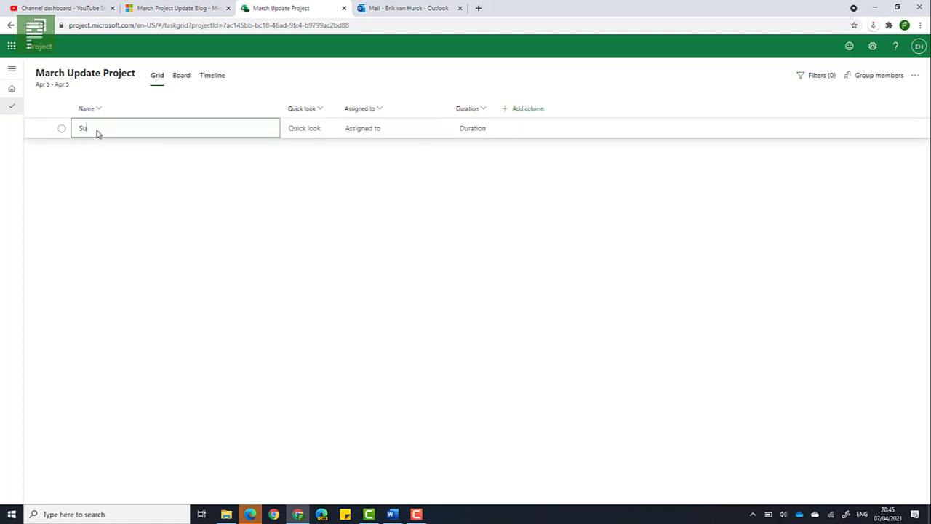
type("mmery task")
right_click(98, 132)
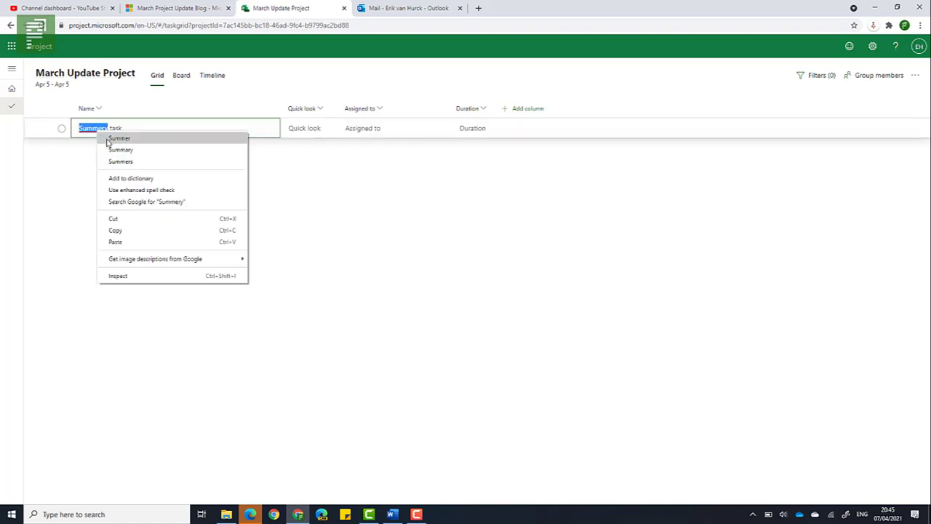
left_click(110, 150)
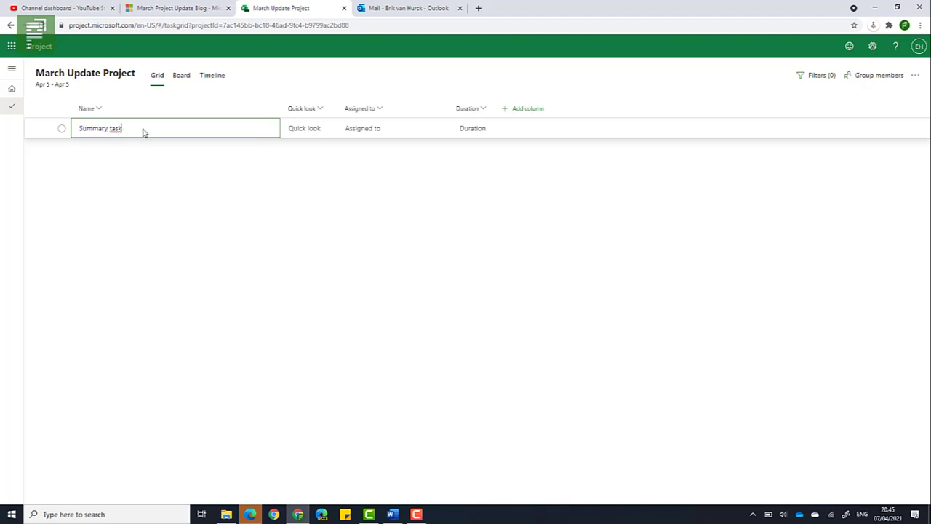
key("Return")
Step: Add three tasks named Task1, Task2 and Task3 below Summary task
type("Ta")
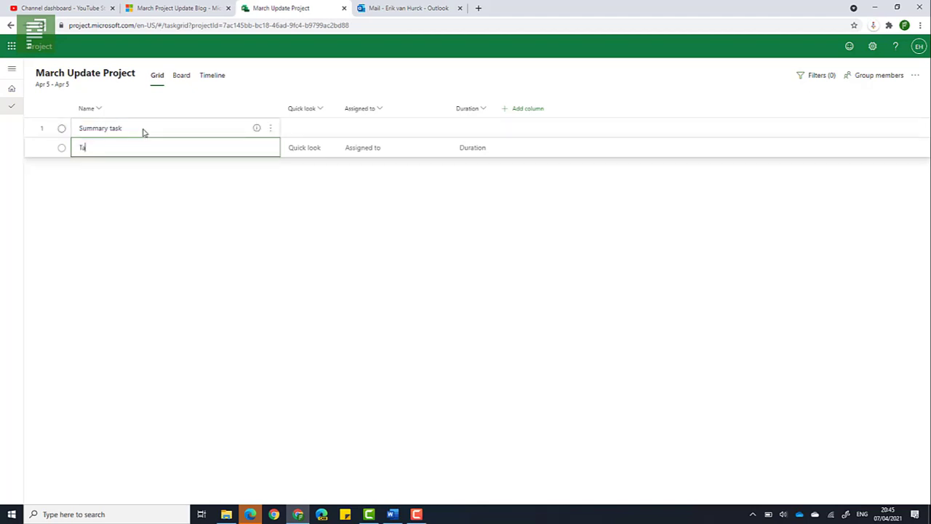
type("sk1")
key("Return")
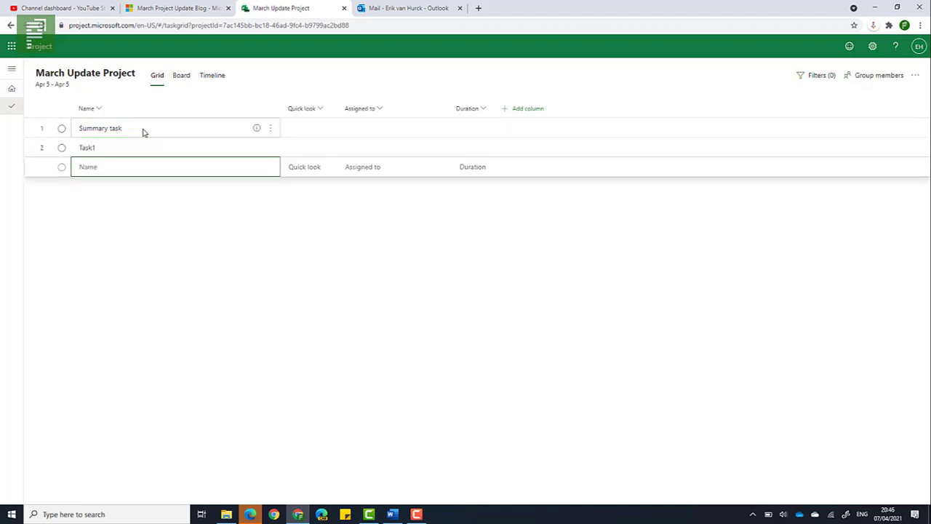
type("Task 2")
key("BackSpace")
key("BackSpace")
type("2")
key("Return")
type("Task")
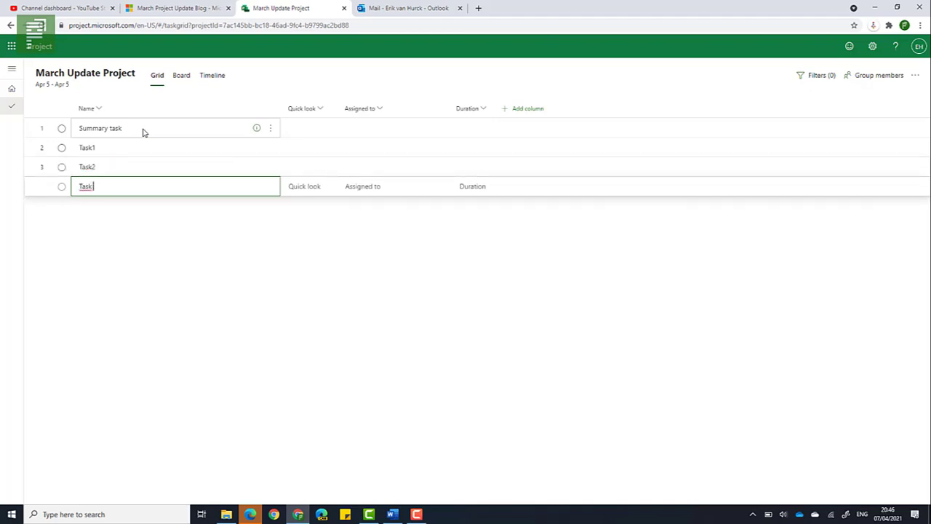
type("3")
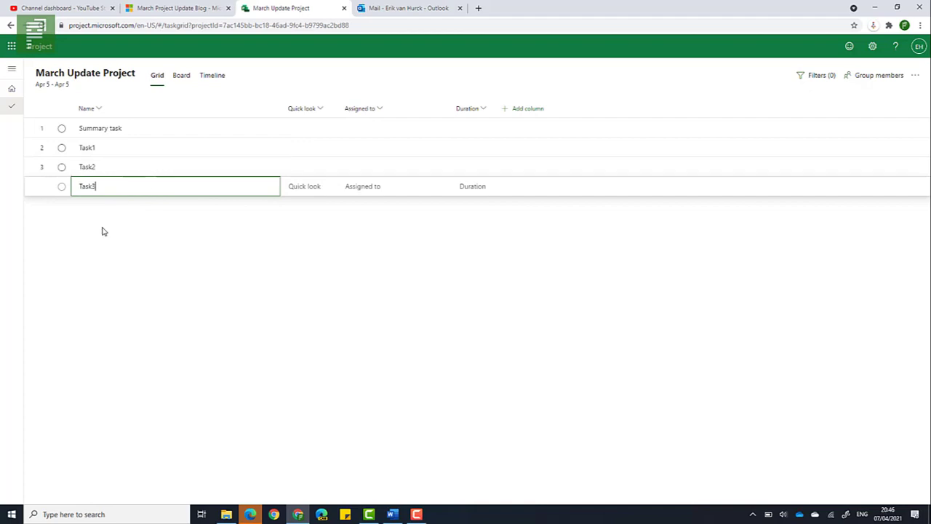
key("Return")
Step: Add a task named "Milestone" below Task3 and set its duration to 0 days
type("Mile")
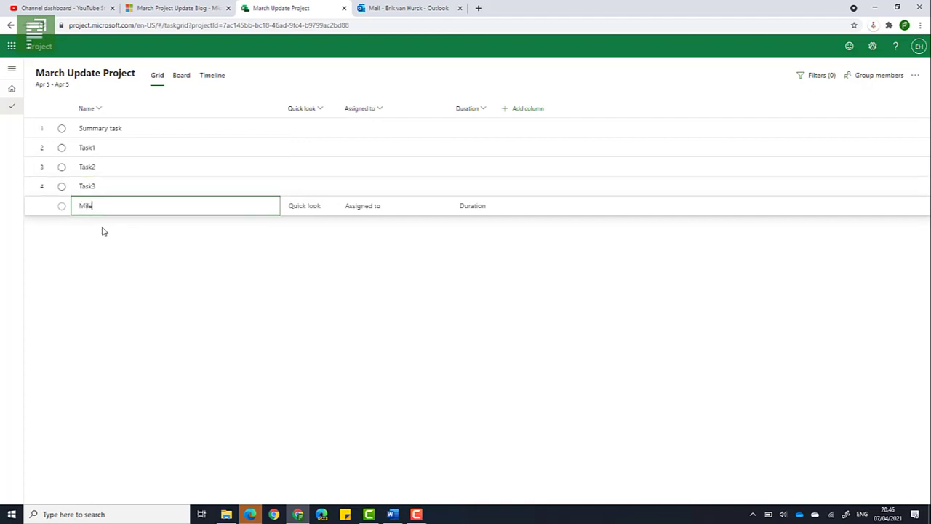
type("stone")
key("Return")
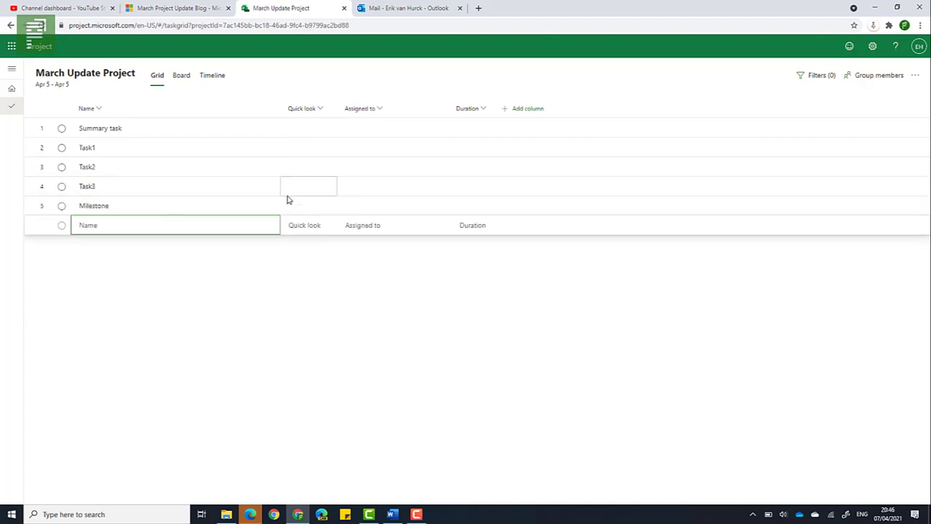
key("Escape")
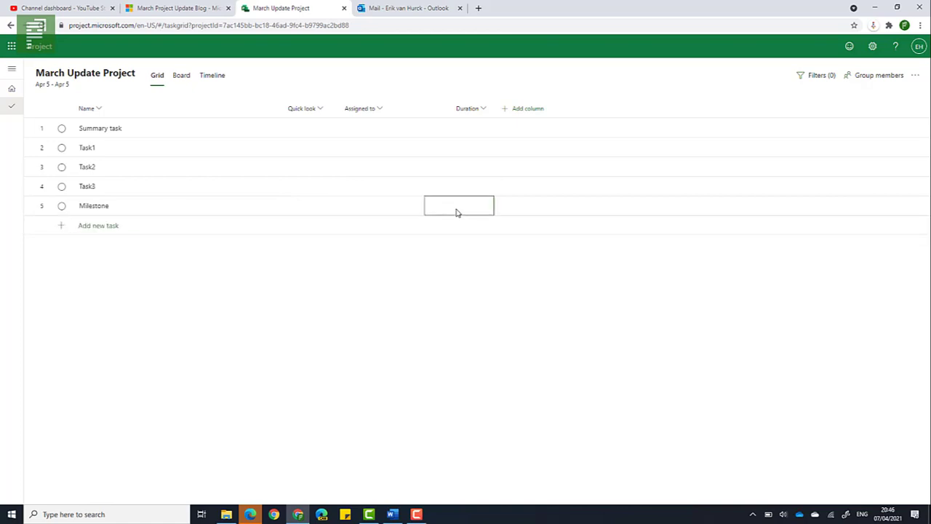
left_click(457, 212)
type("0d")
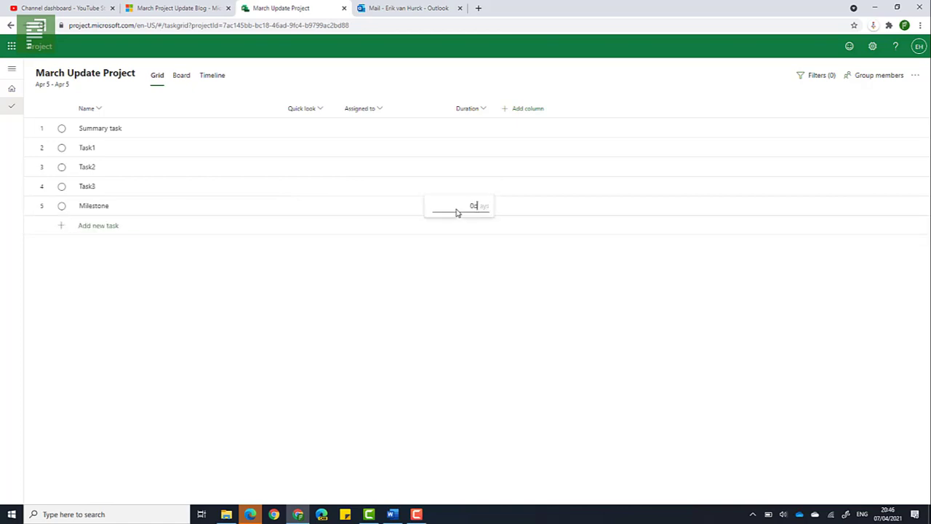
Step: Set the durations to 2 weeks for Task1, 3 weeks for Task2 and 6 weeks for Task3
left_click(452, 144)
type("2w")
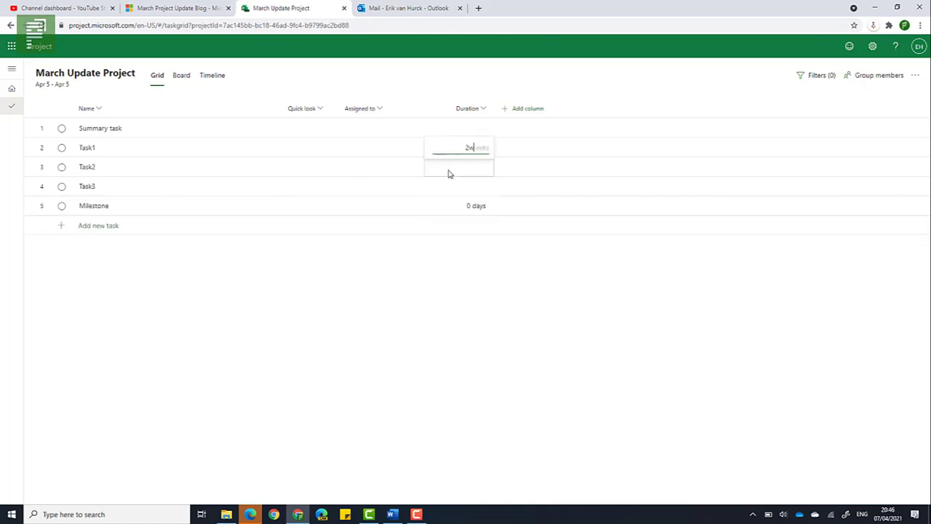
left_click(449, 171)
type("3w")
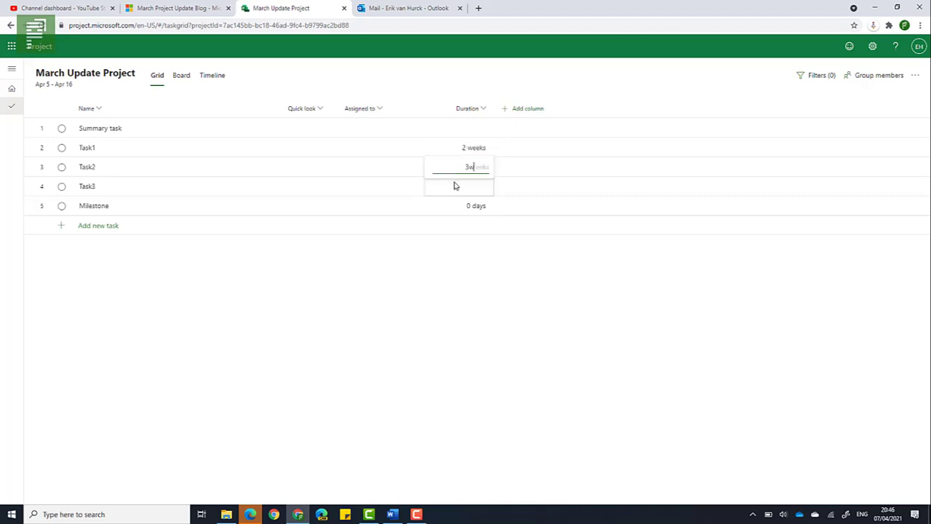
left_click(459, 191)
type("6w")
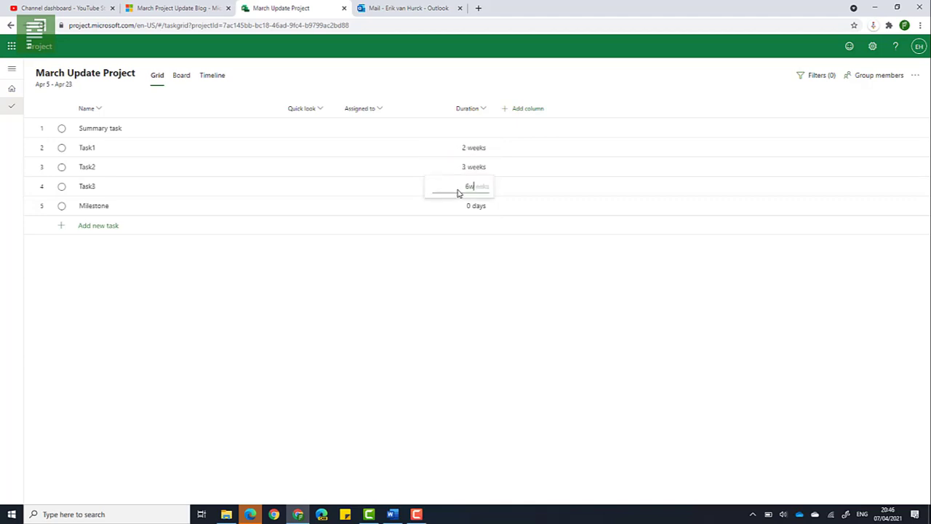
left_click(441, 262)
Step: Link Task1, Task2, Task3 and Milestone with dependencies and make them subtasks of Summary task
left_click_drag(155, 152, 152, 221)
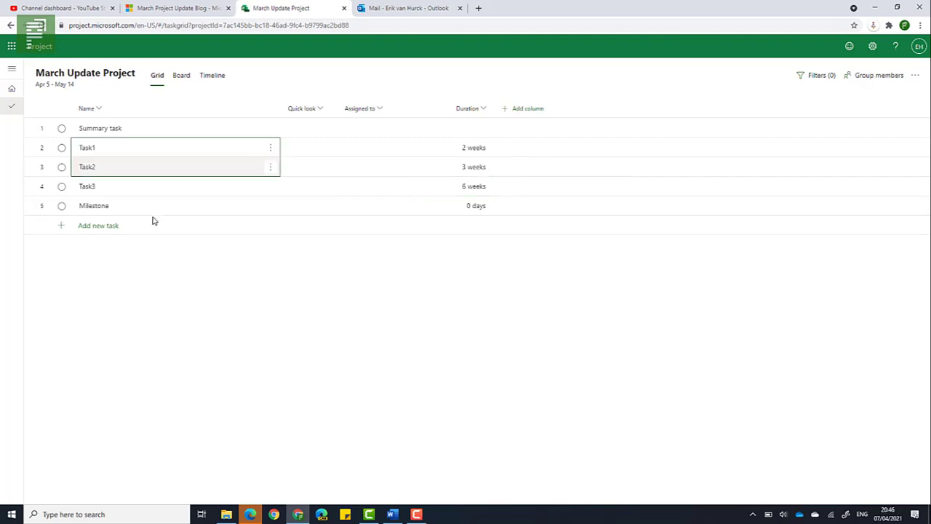
left_click(270, 186)
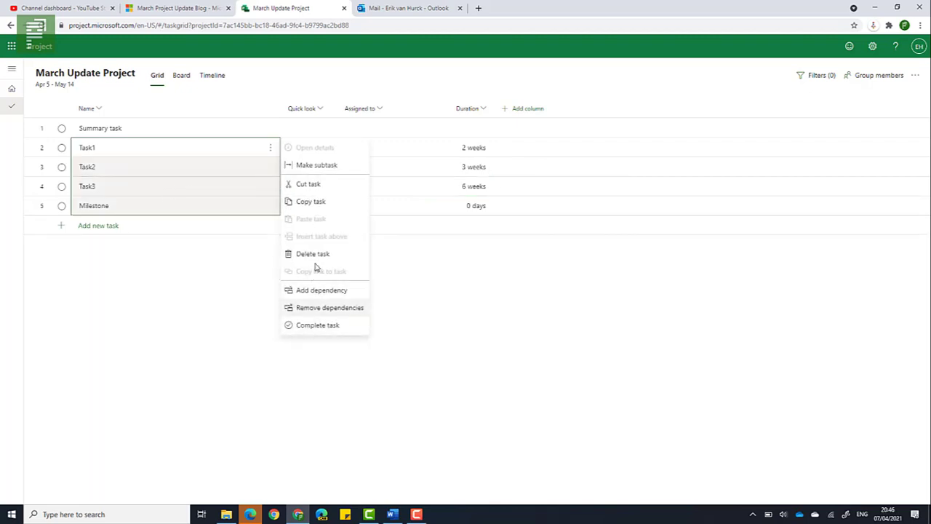
left_click(313, 292)
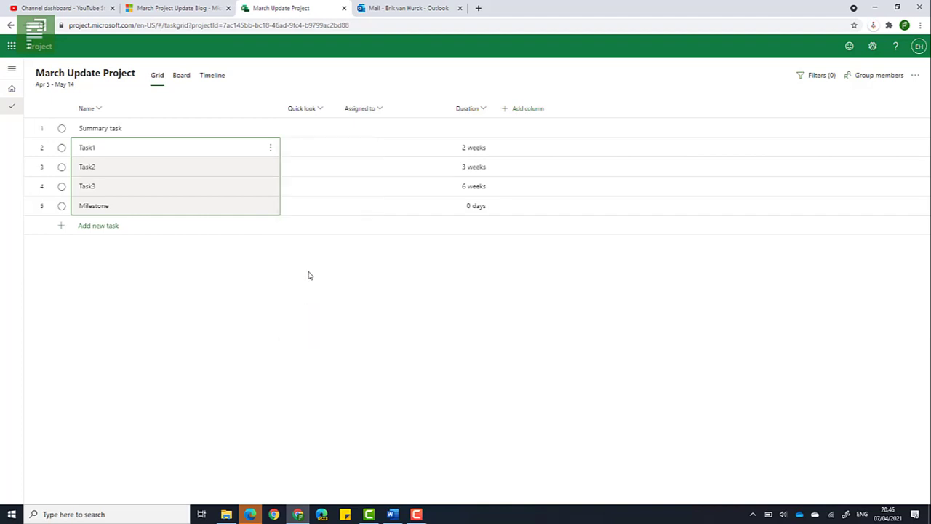
right_click(247, 189)
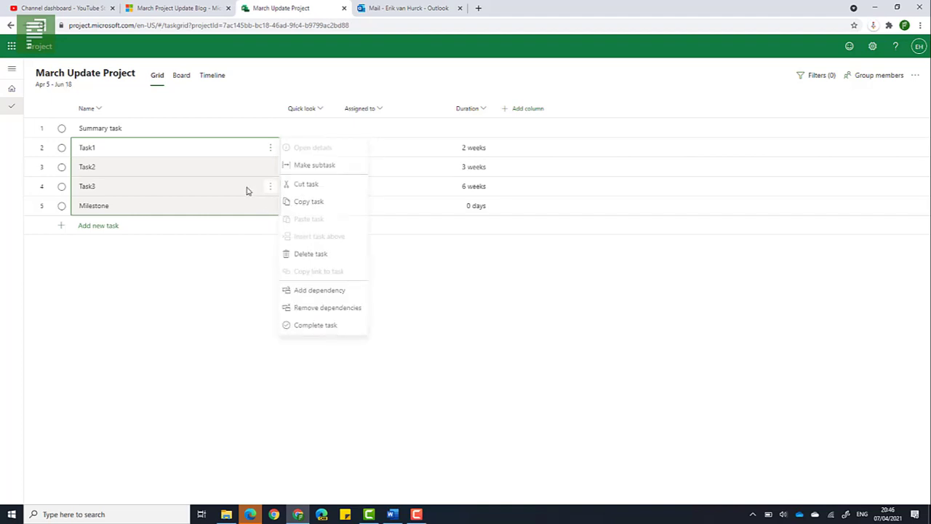
left_click(334, 167)
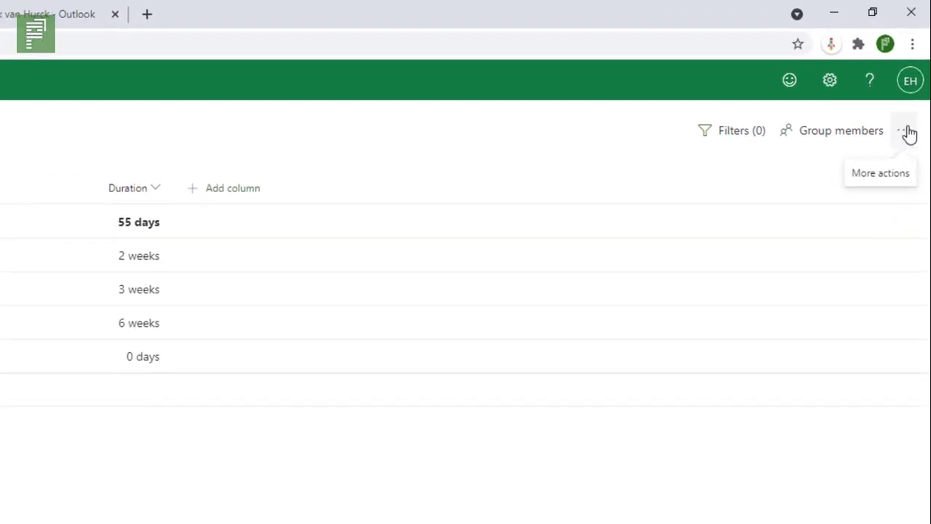
Step: View the project details of March Update Project, close them, and review the additional project actions available in the Grid view
left_click(908, 132)
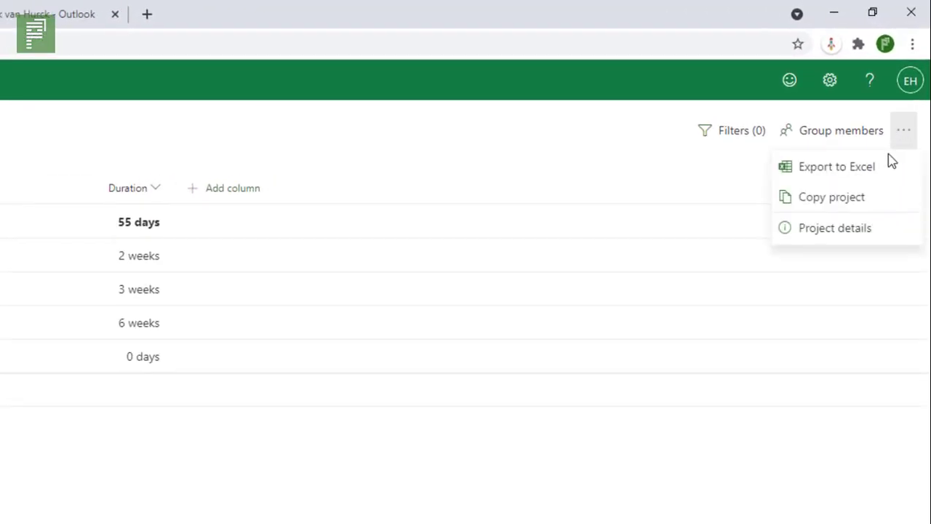
left_click(863, 235)
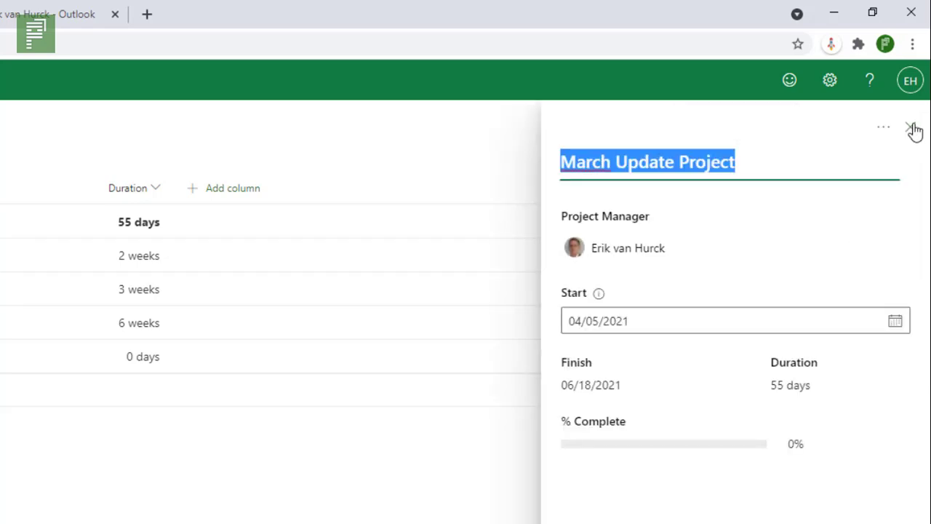
left_click(914, 122)
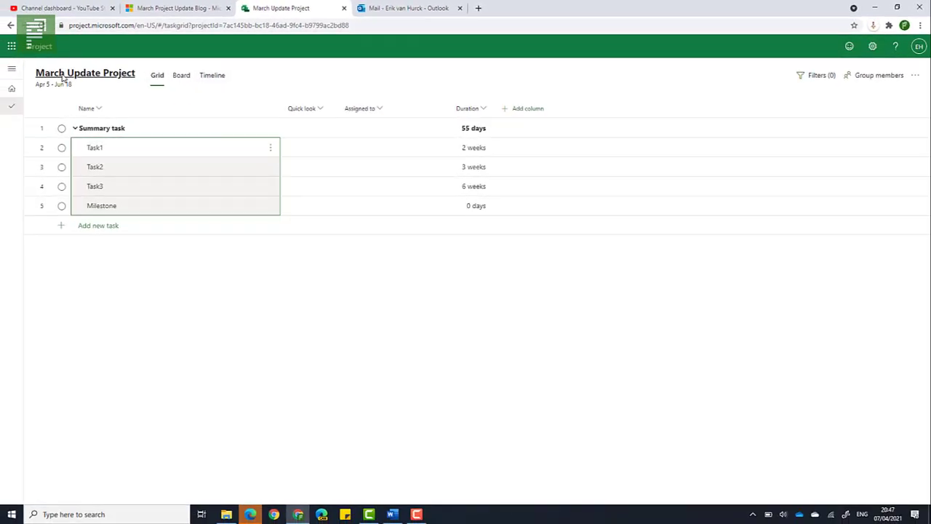
left_click(63, 76)
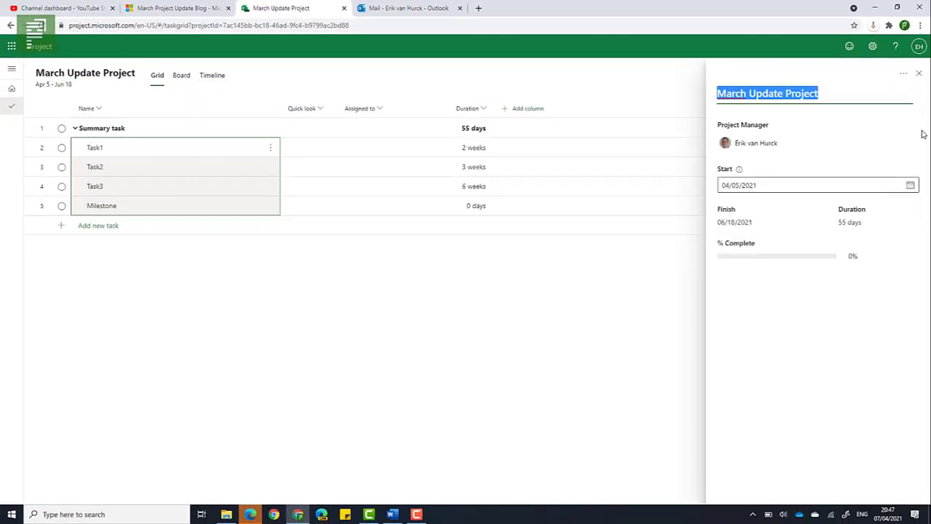
left_click(918, 79)
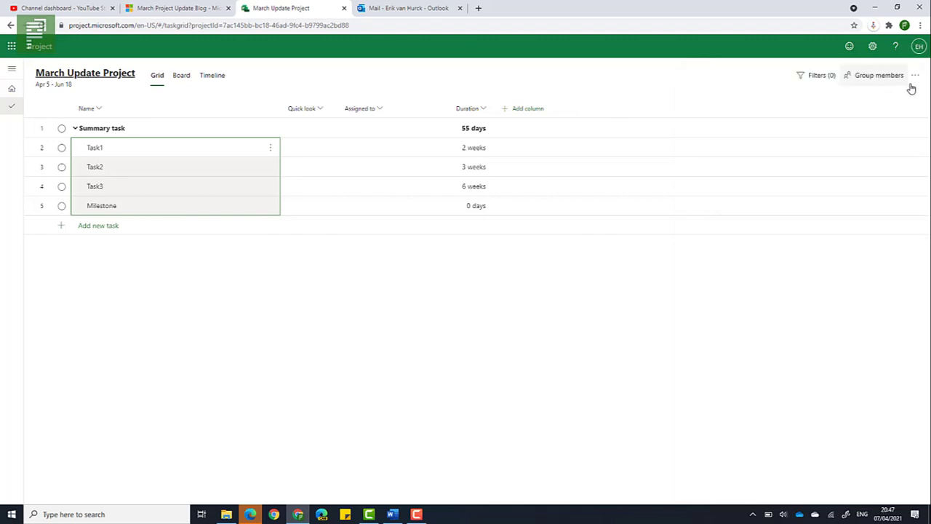
left_click(912, 85)
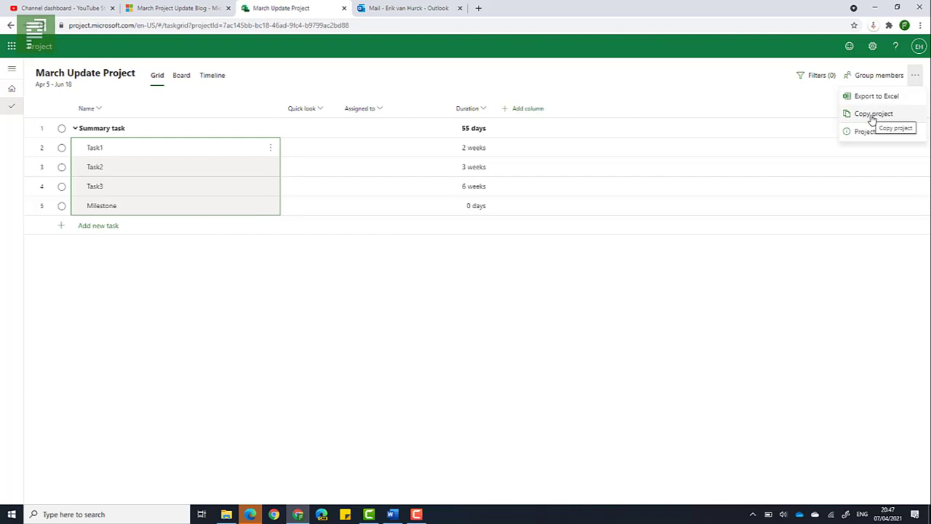
left_click(719, 440)
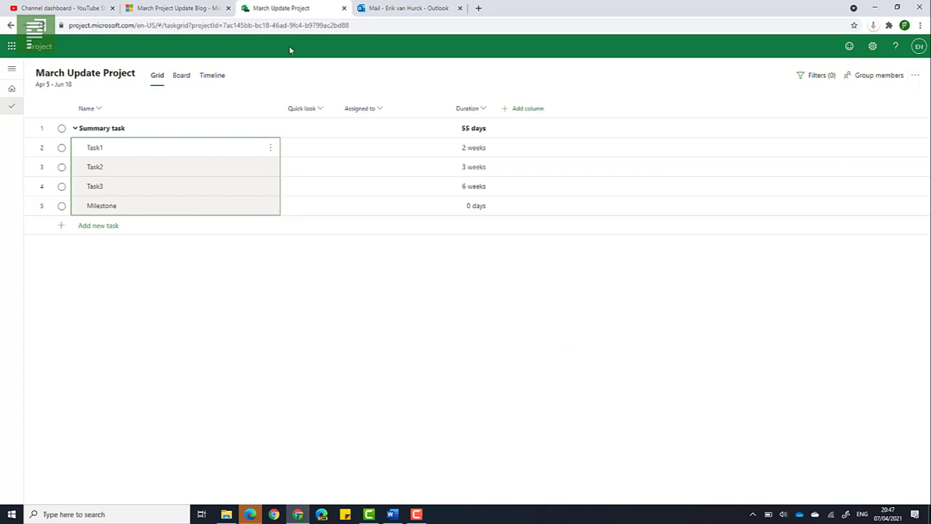
Step: Return to the March Project Update blog post and highlight the "Export Timeline to PDF" heading under New Features
left_click(183, 8)
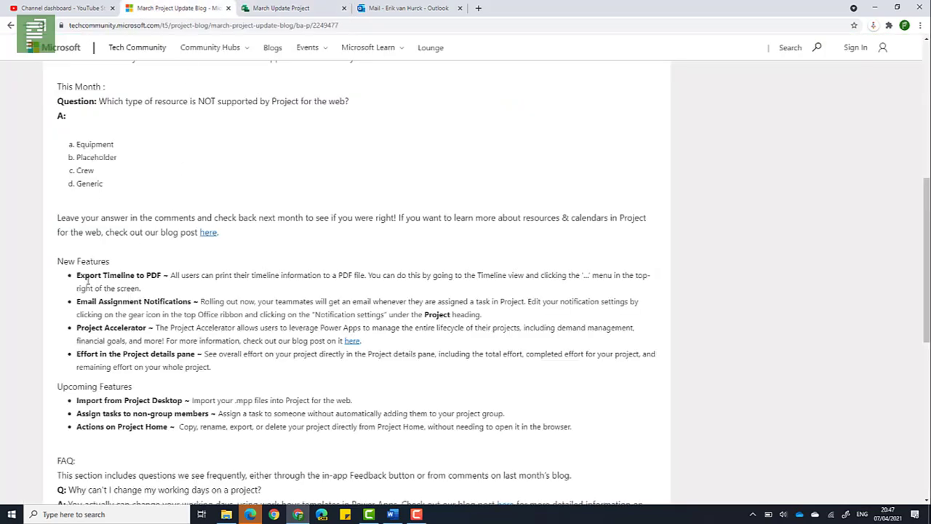
left_click_drag(77, 276, 81, 275)
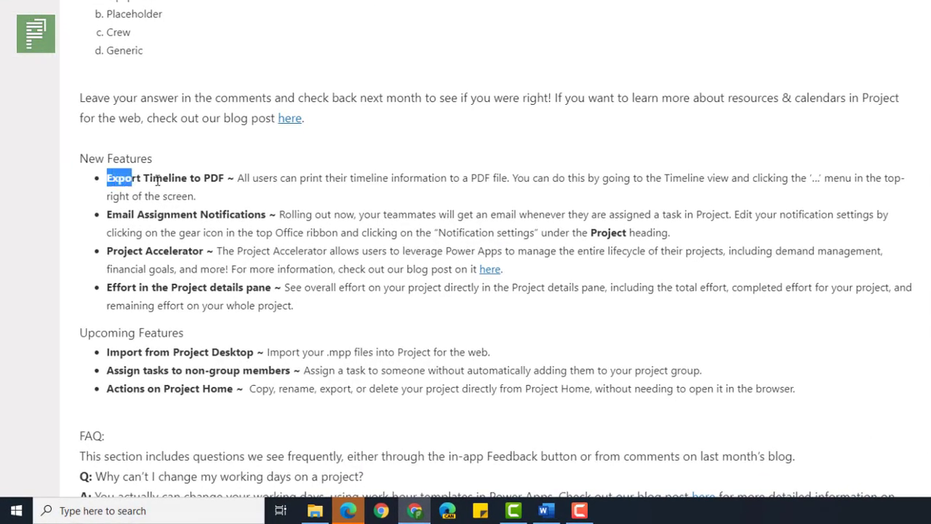
left_click_drag(157, 181, 223, 182)
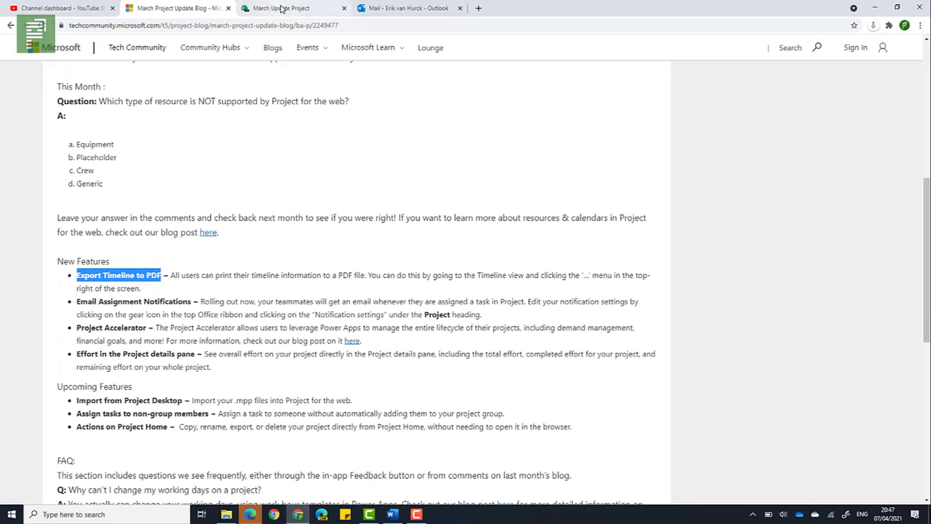
Step: Go back to the project, show it in the Timeline view and check which export options are offered there
left_click(282, 8)
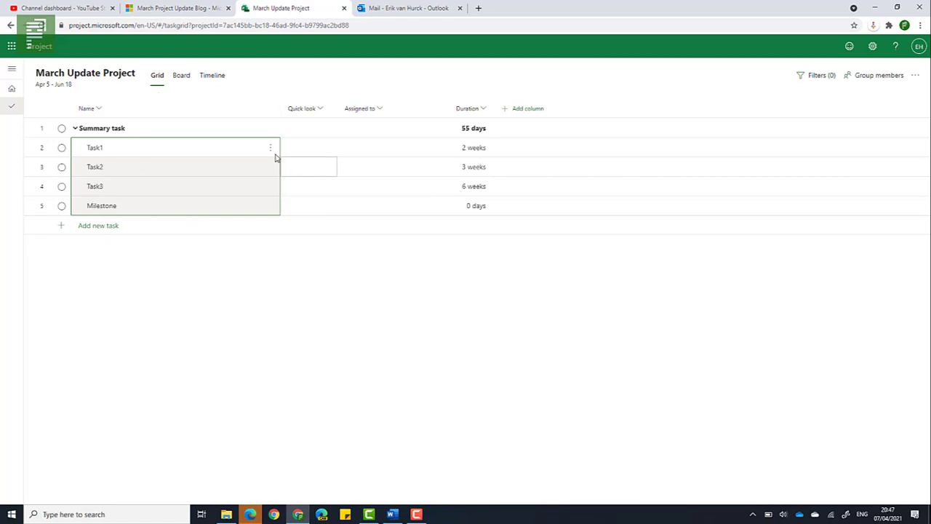
left_click(185, 82)
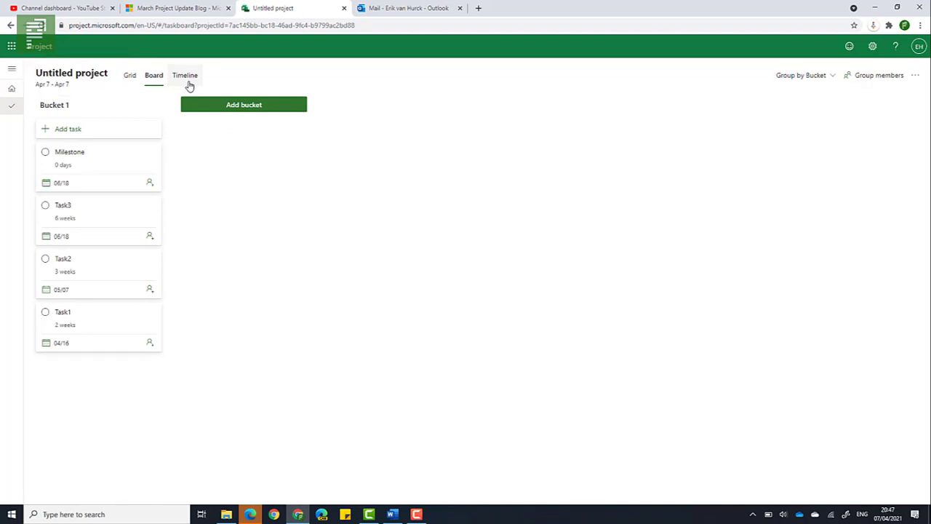
left_click(188, 82)
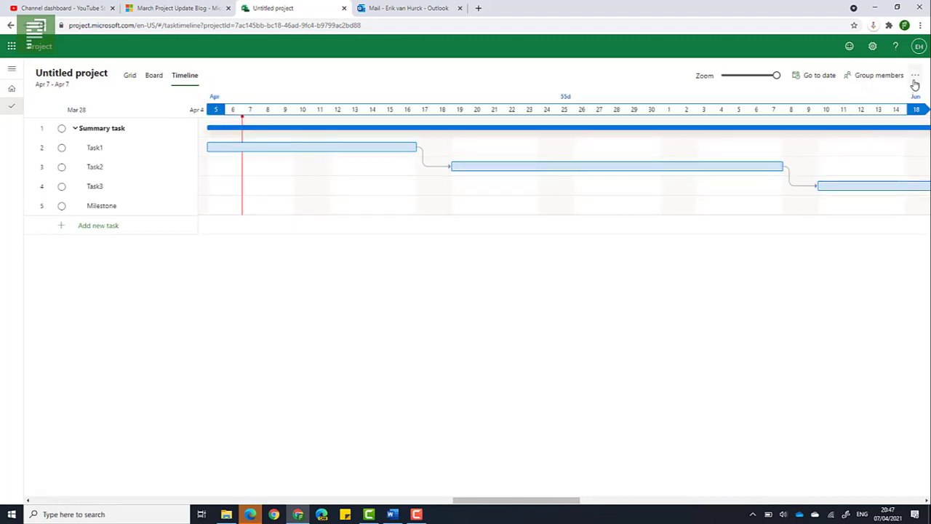
left_click(914, 83)
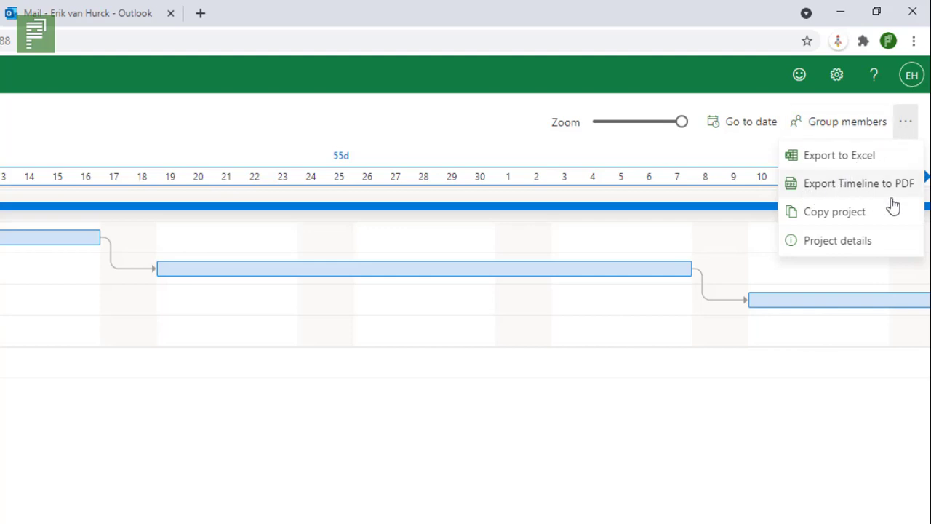
left_click(720, 418)
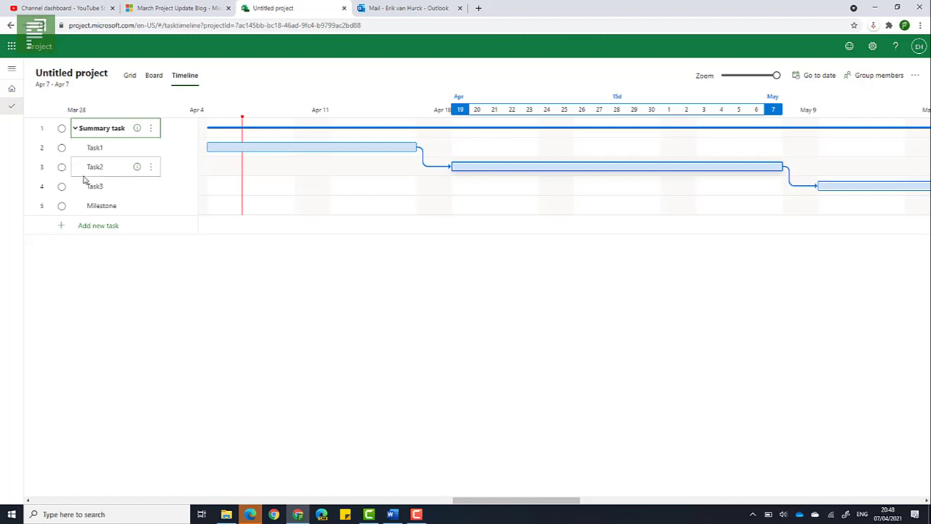
Step: Collapse and re-expand Summary task, and export the project timeline to PDF
left_click(76, 130)
left_click(76, 131)
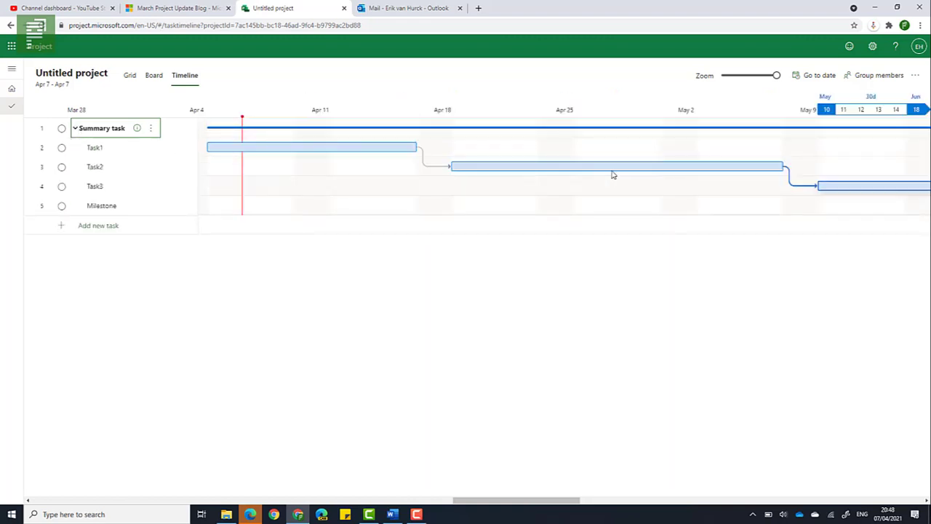
left_click(915, 78)
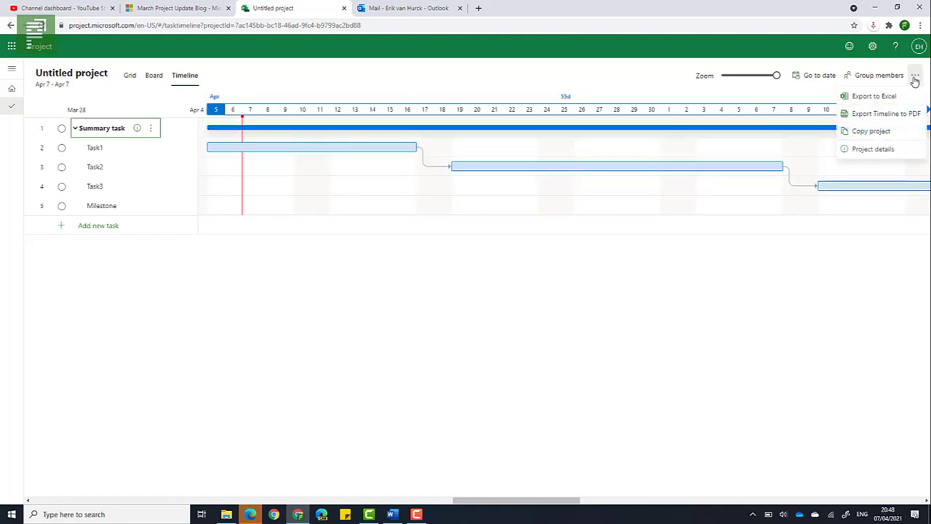
left_click(870, 116)
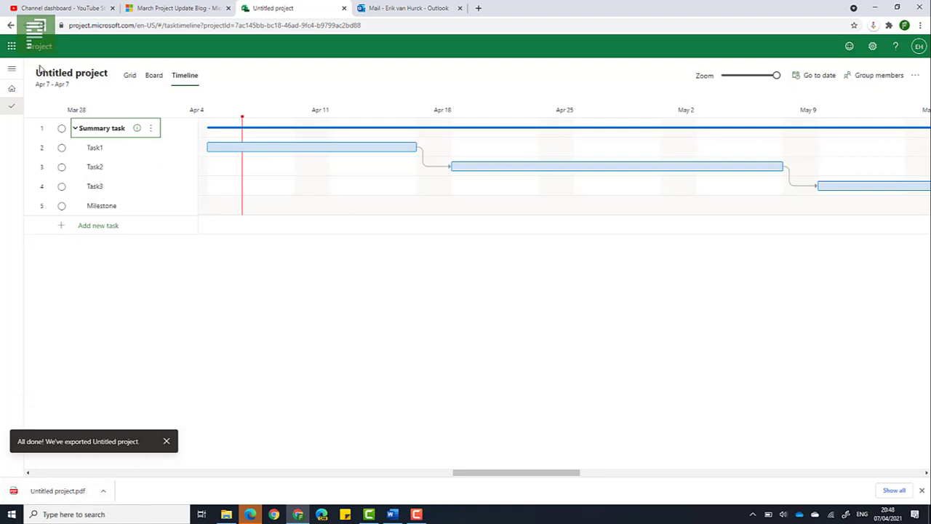
Step: Rename the untitled project as "March update project" in its project details and close the details
left_click(44, 75)
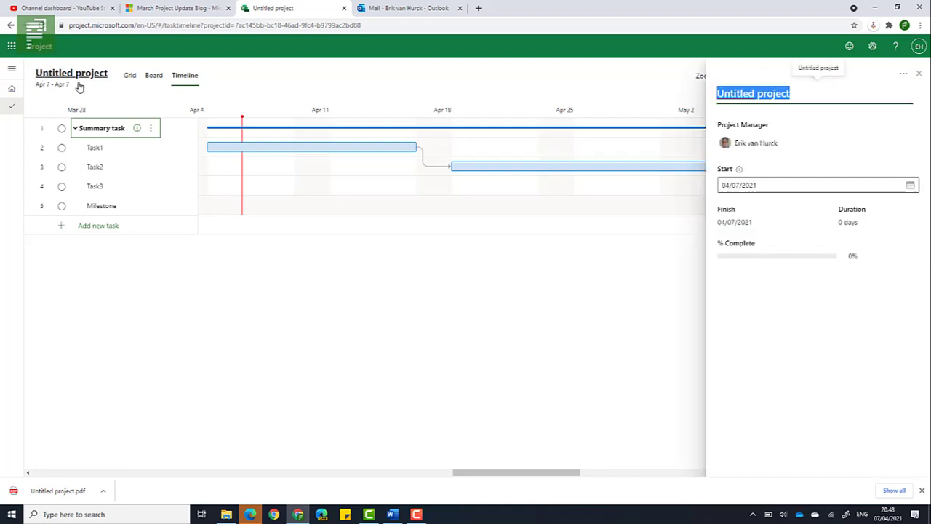
left_click(130, 77)
left_click(152, 80)
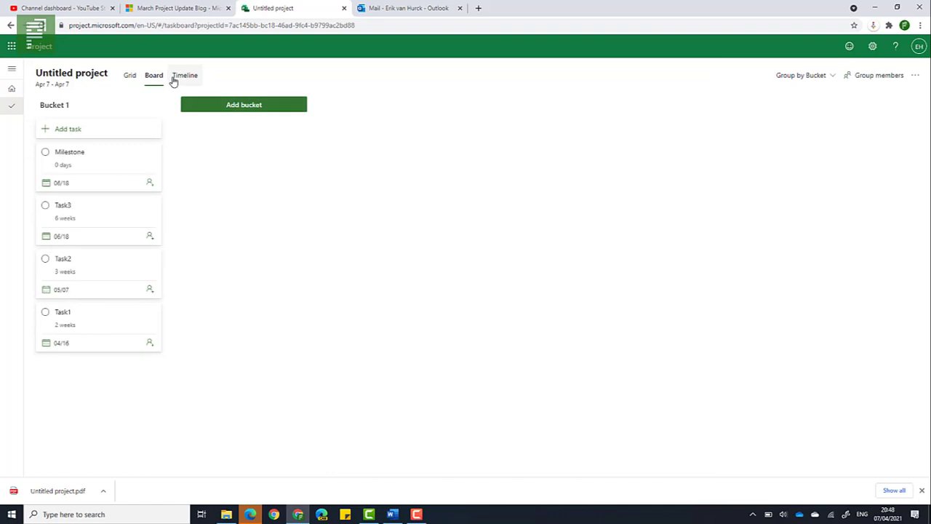
left_click(169, 79)
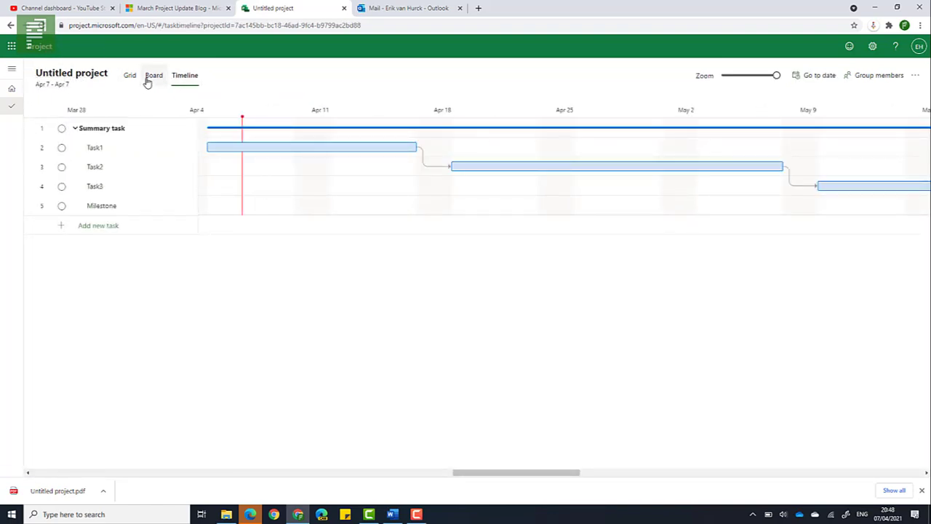
left_click(81, 78)
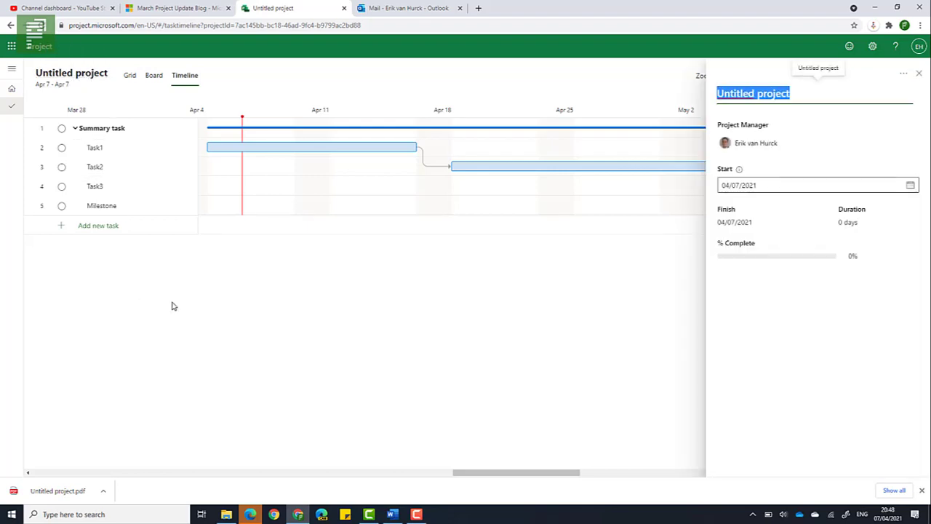
type("Mar")
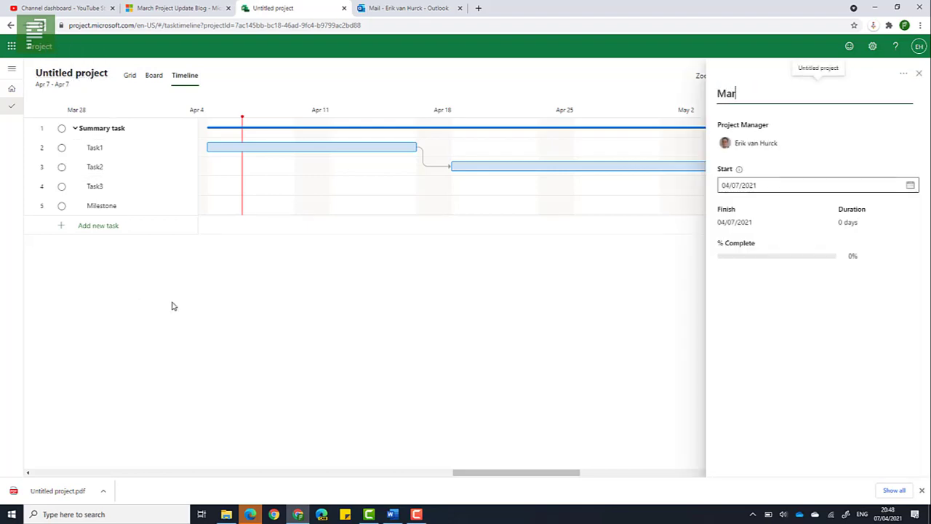
type("ch update project")
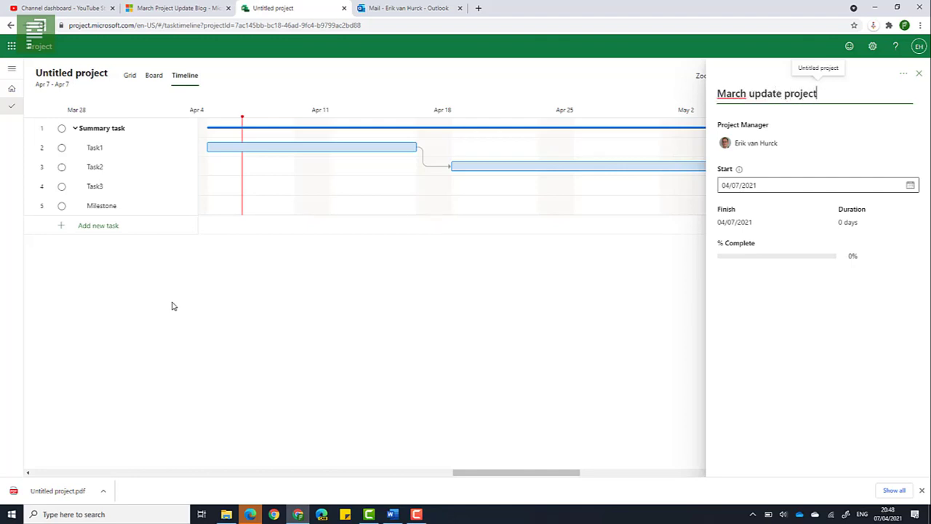
left_click(644, 381)
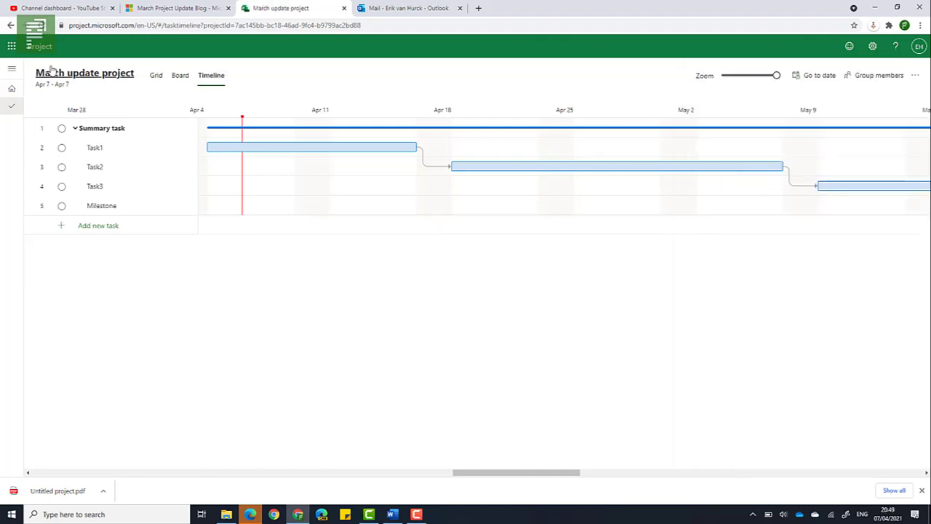
left_click(765, 128)
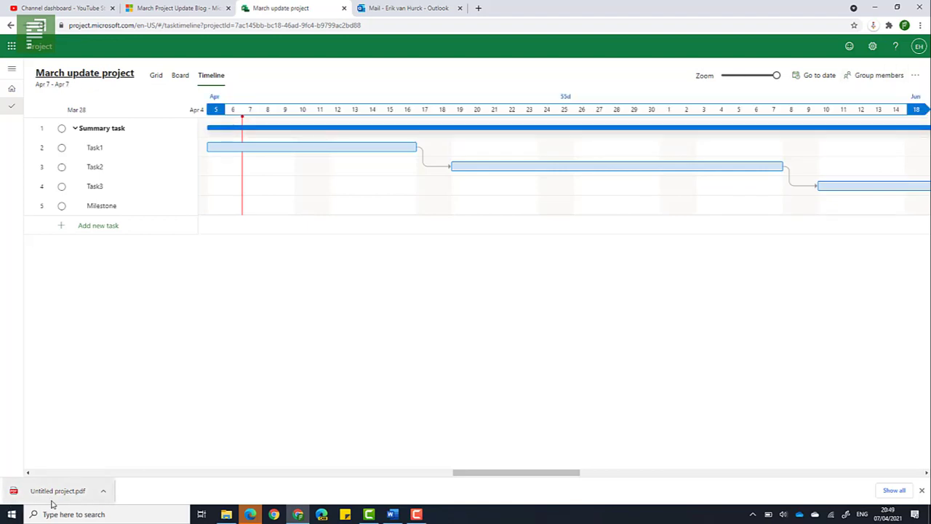
Step: Dismiss the earlier download and export the timeline of March update project to PDF
left_click(921, 491)
left_click(913, 80)
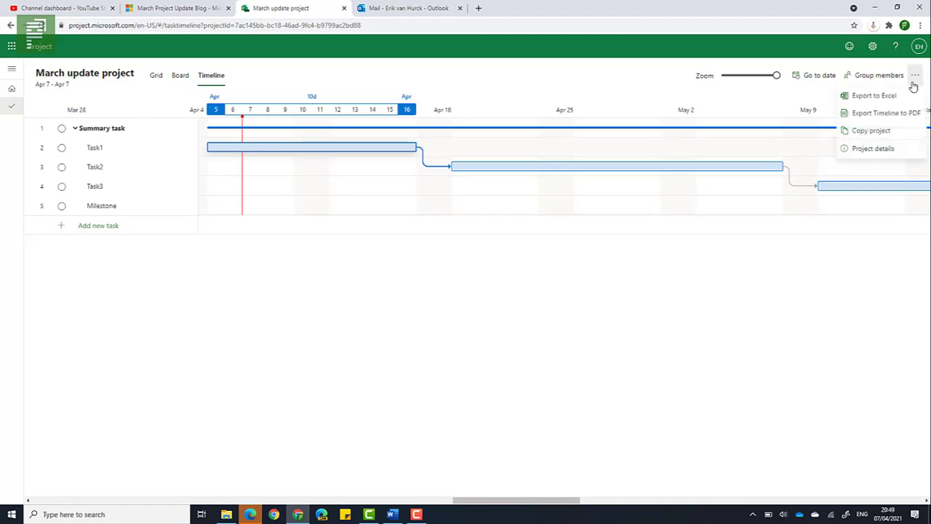
left_click(886, 113)
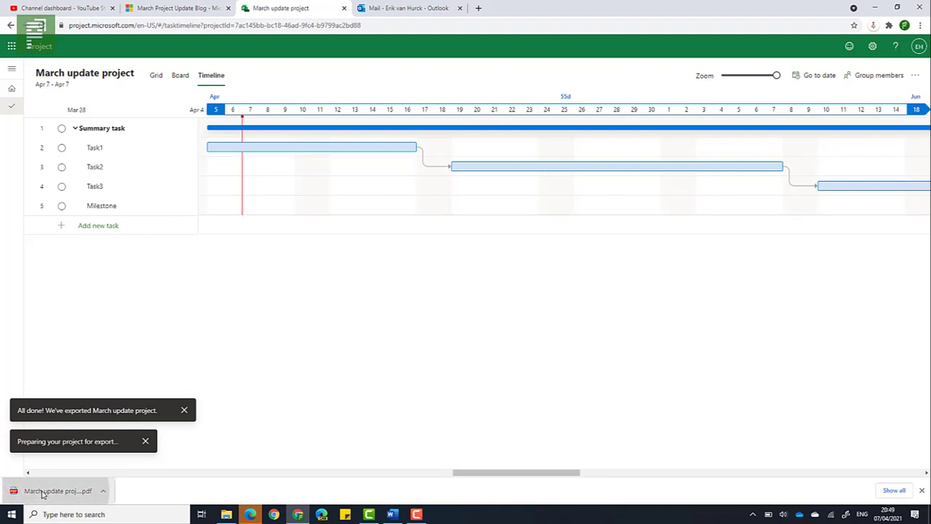
Step: Open the exported March update project PDF and examine the export date in its footer
left_click(45, 492)
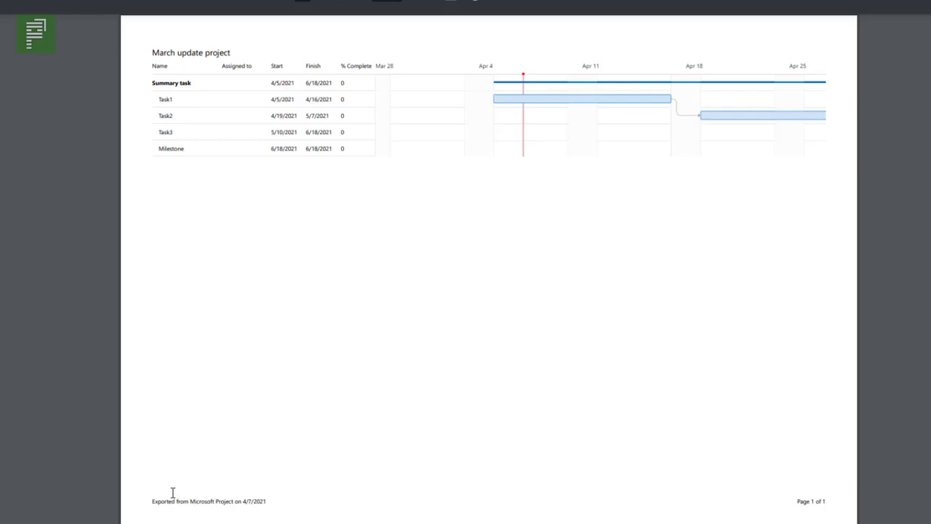
left_click_drag(241, 501, 268, 501)
left_click(273, 511)
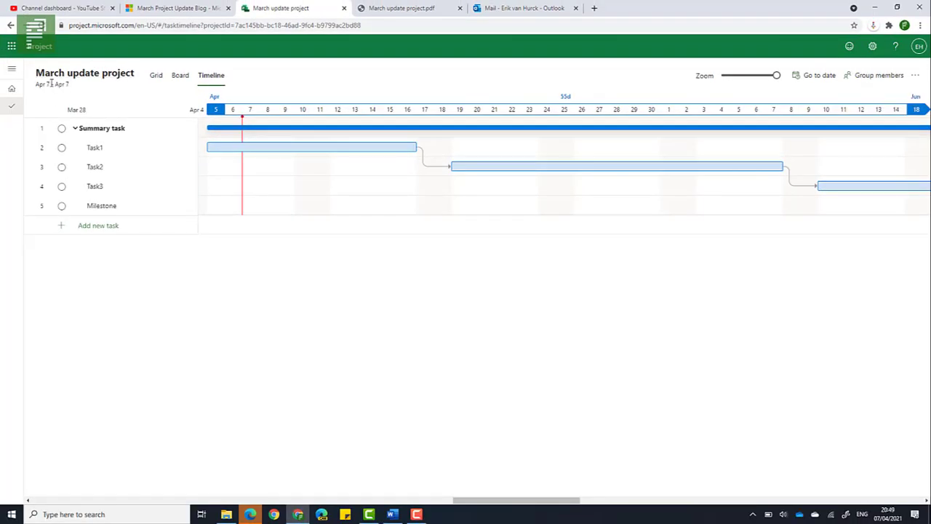
Step: Check the project's start and finish dates in its details and compare them with the exported PDF
left_click(68, 90)
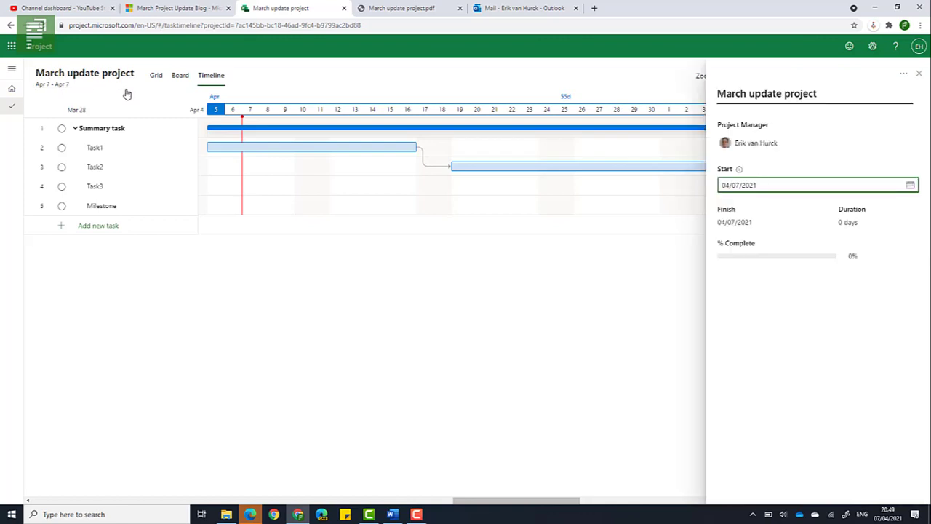
left_click(921, 74)
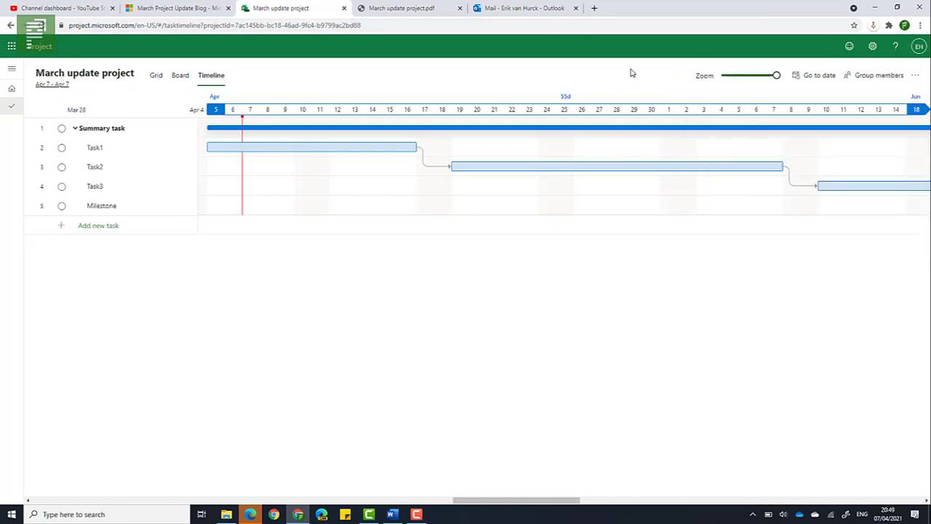
left_click(422, 10)
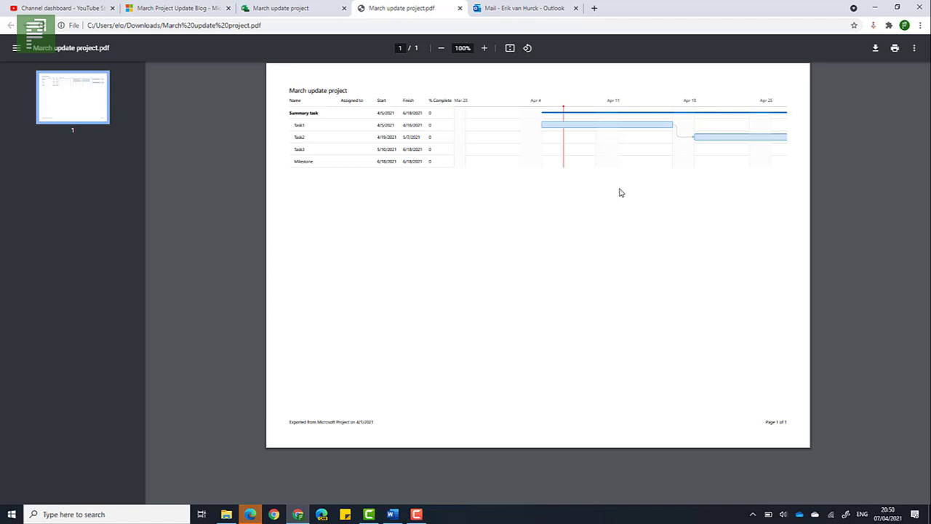
Step: Return to the project and set the timeline zoom to its minimum to fit all tasks and the milestone
left_click(316, 9)
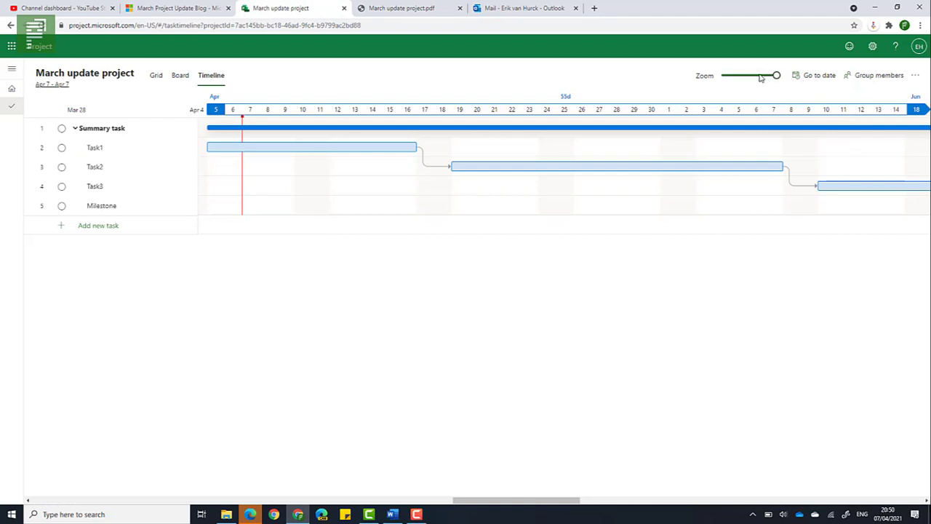
left_click_drag(761, 78, 724, 81)
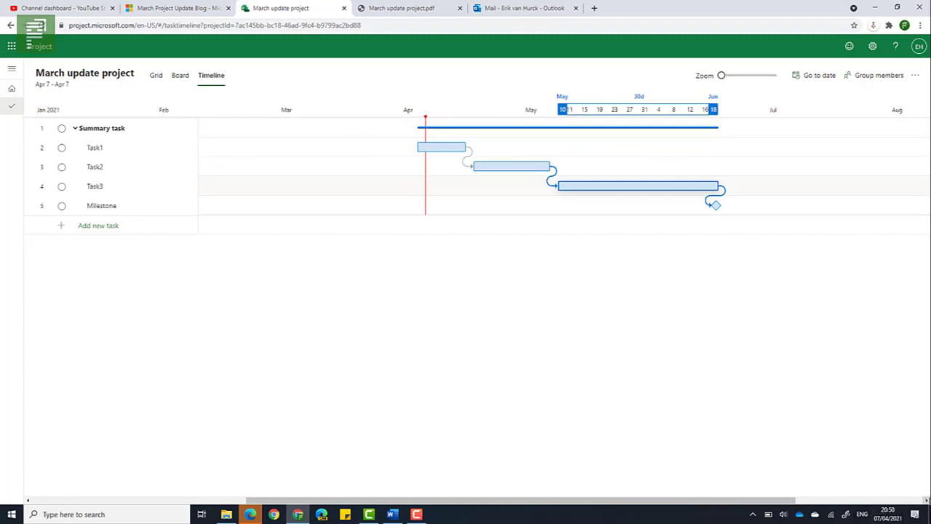
Step: Mark Task1 as complete and check the project's percent complete in its project details
left_click(926, 500)
left_click_drag(926, 501, 922, 502)
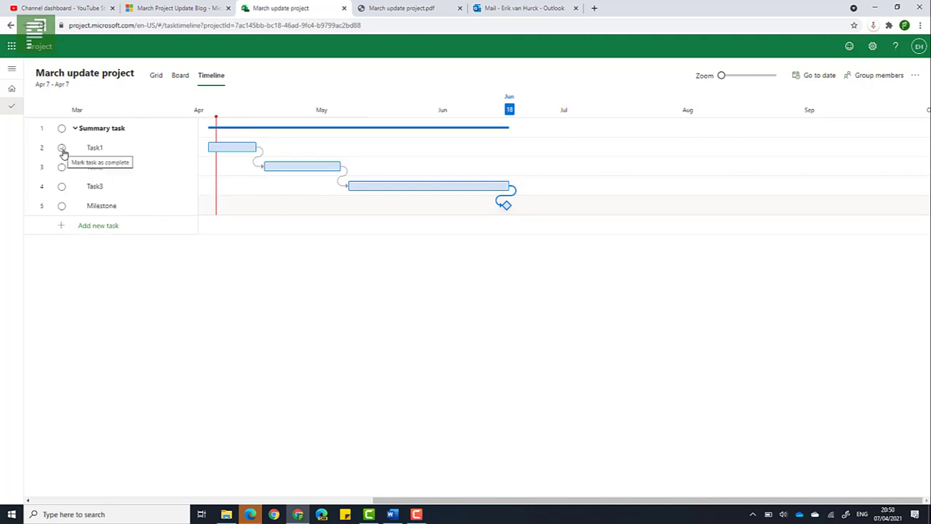
left_click(62, 149)
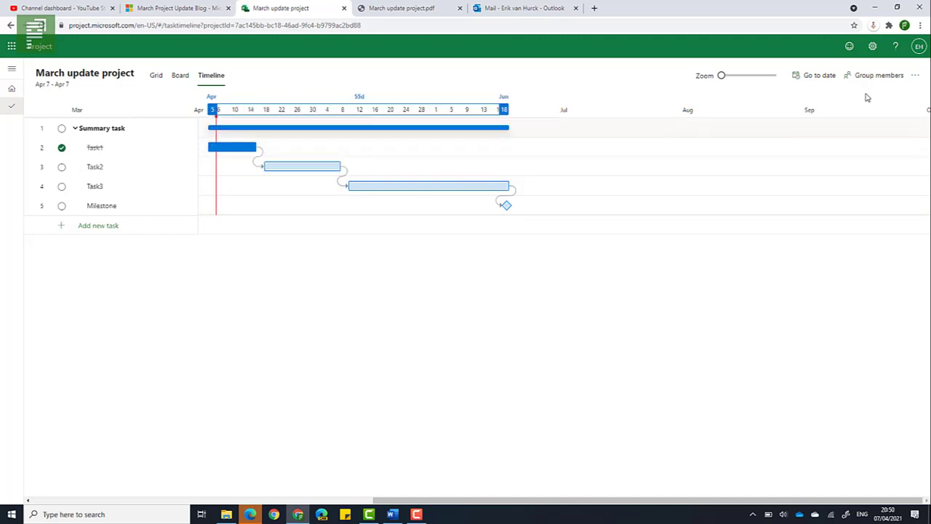
left_click(919, 79)
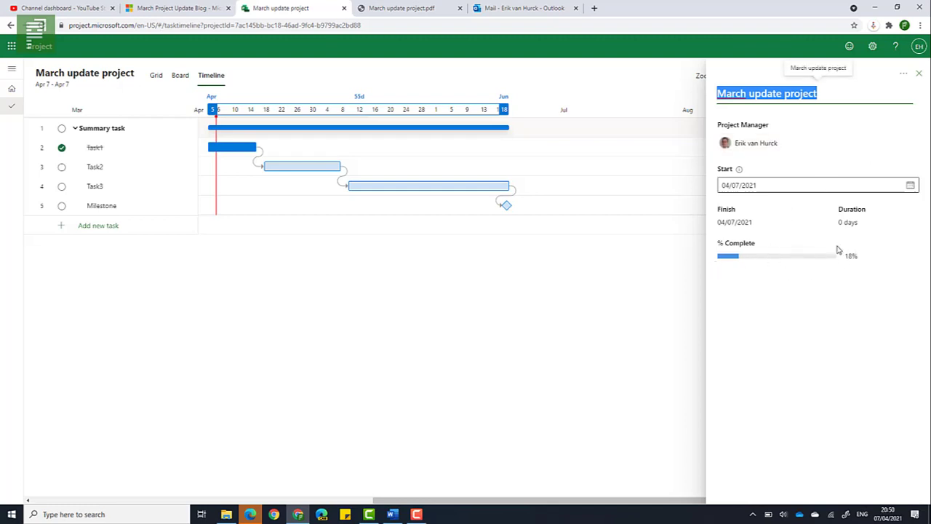
left_click(918, 74)
Step: Export the timeline of March update project to PDF again and open the exported file
left_click(914, 79)
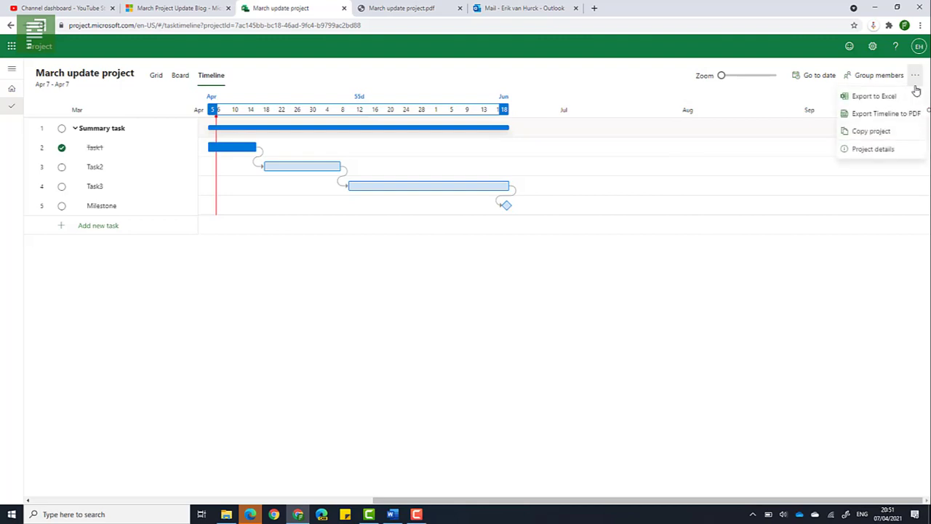
left_click(887, 114)
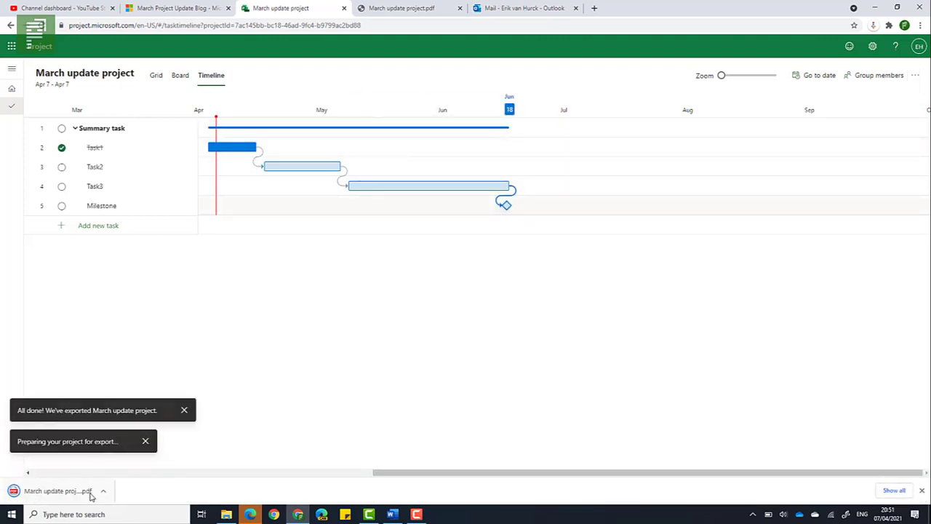
left_click(86, 494)
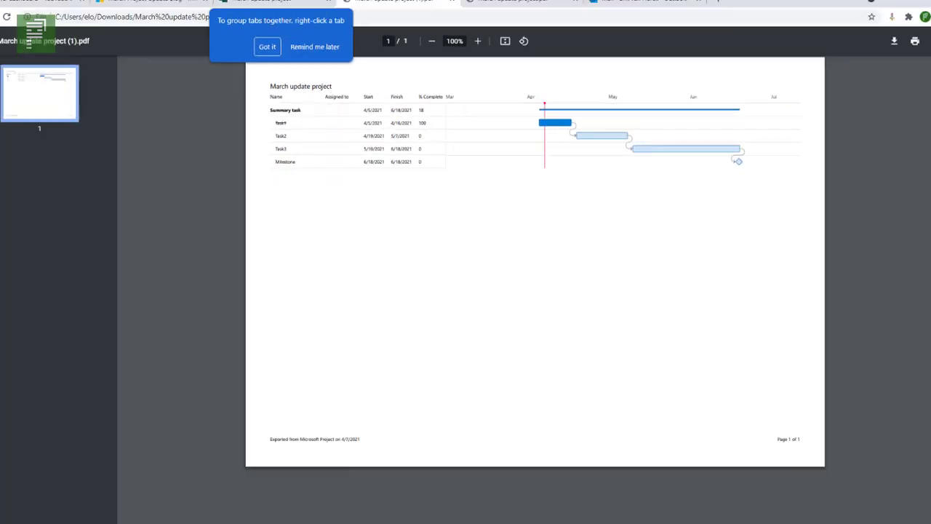
Step: Dismiss the project's feedback request, examine the completion values in March update project (1).pdf, and return to the project
left_click(272, 9)
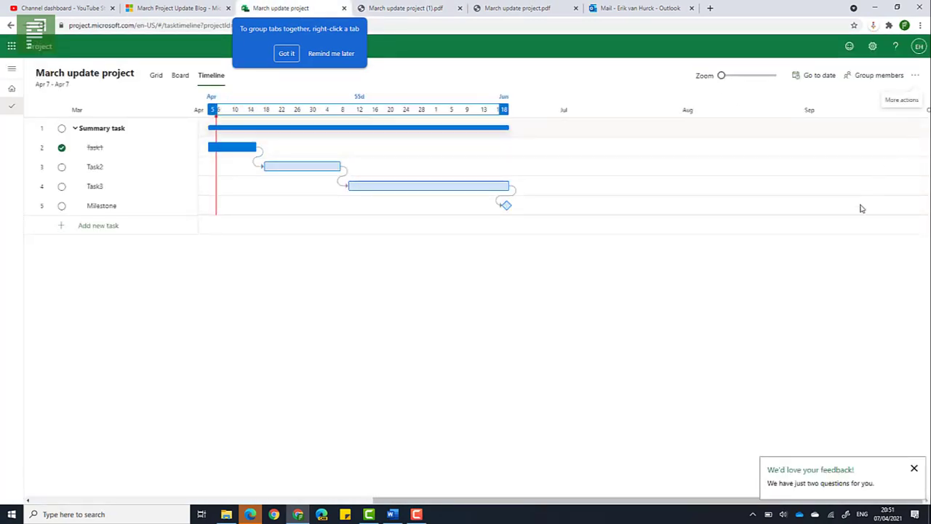
left_click(915, 468)
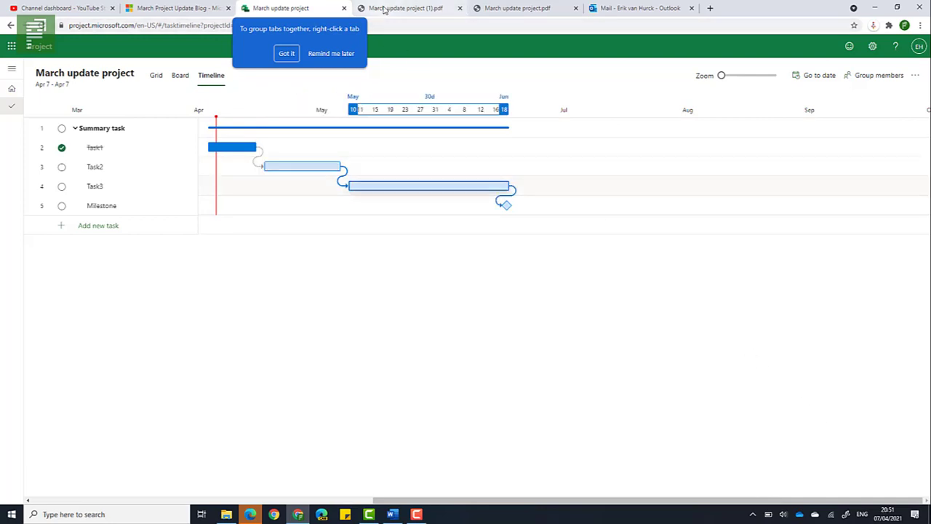
left_click(384, 9)
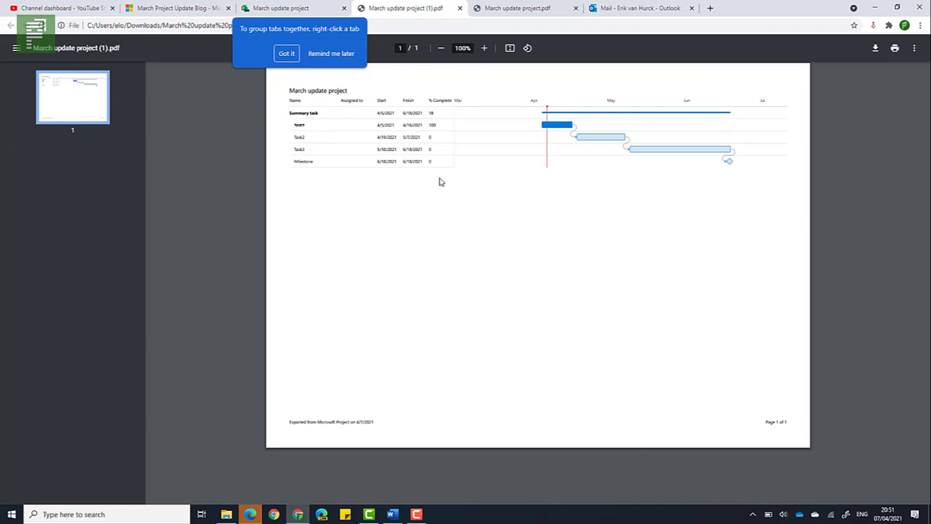
left_click(349, 60)
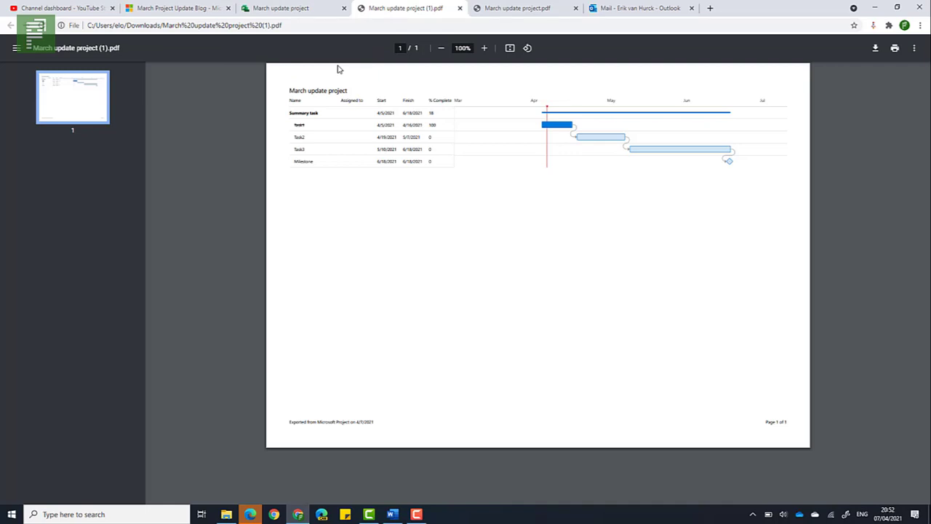
left_click(302, 13)
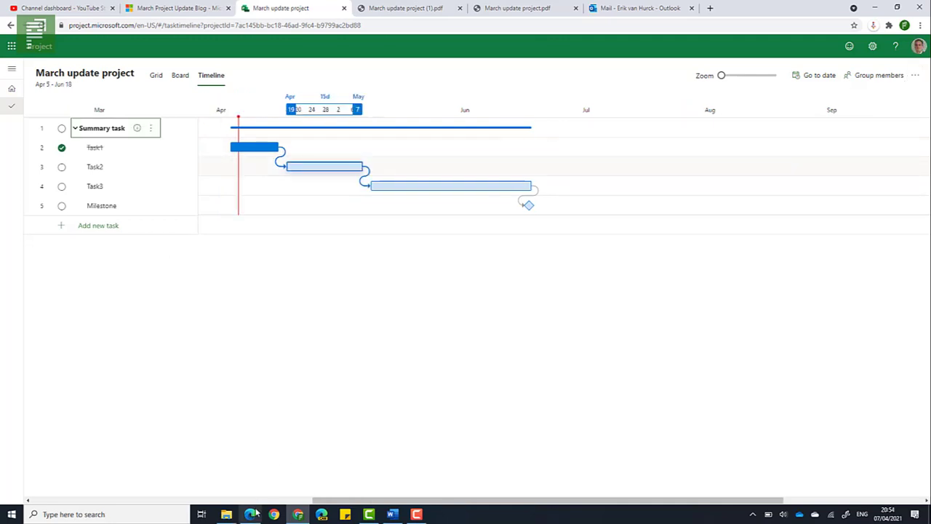
Step: Switch to the Edge window, open New Business (Copied Project), and look through its task grid to the last task
mouse_move(252, 515)
left_click(255, 484)
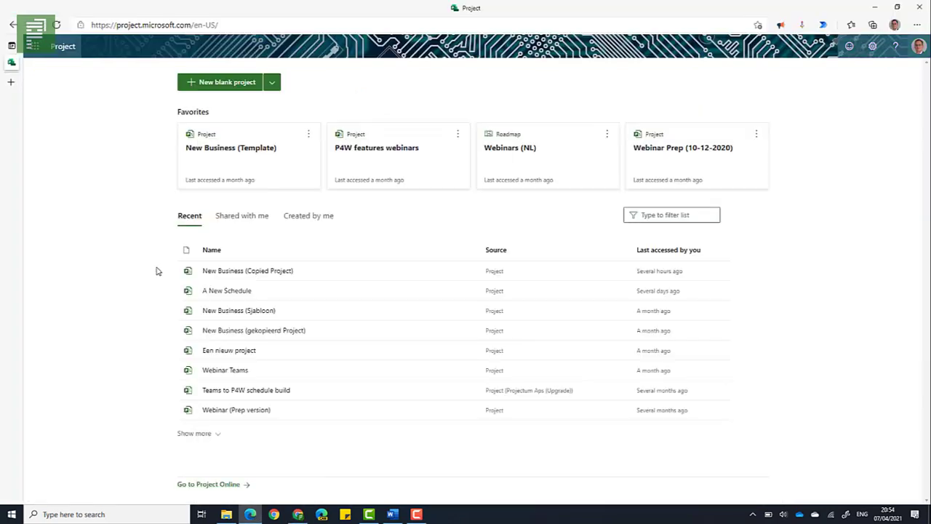
left_click(209, 271)
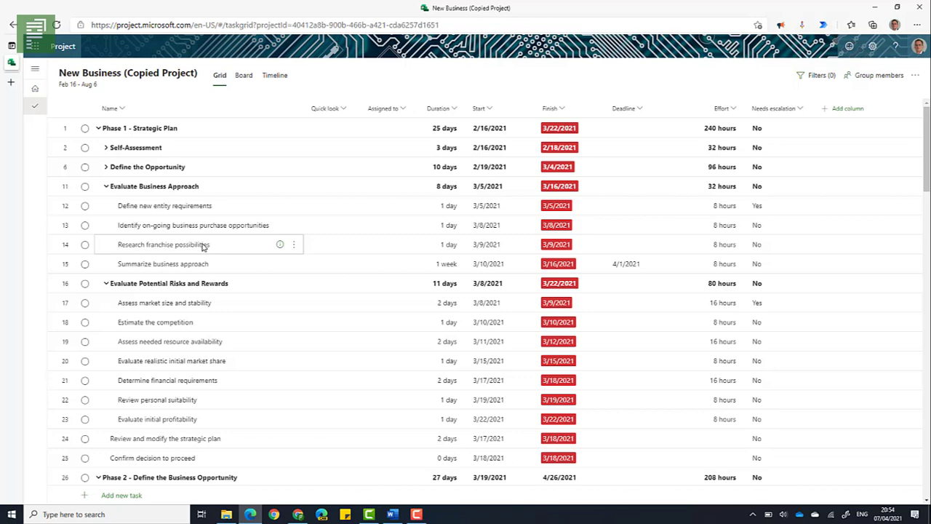
scroll(203, 246, "down", 15)
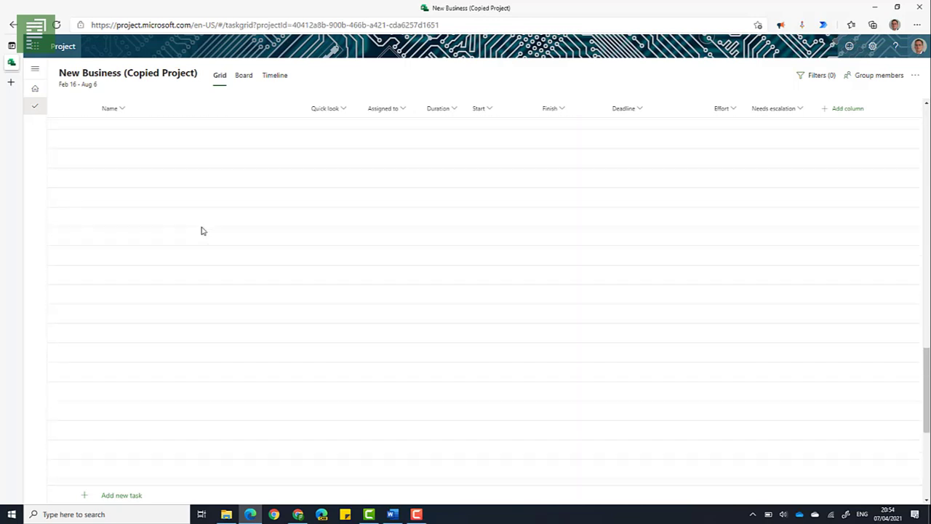
scroll(198, 232, "down", 4)
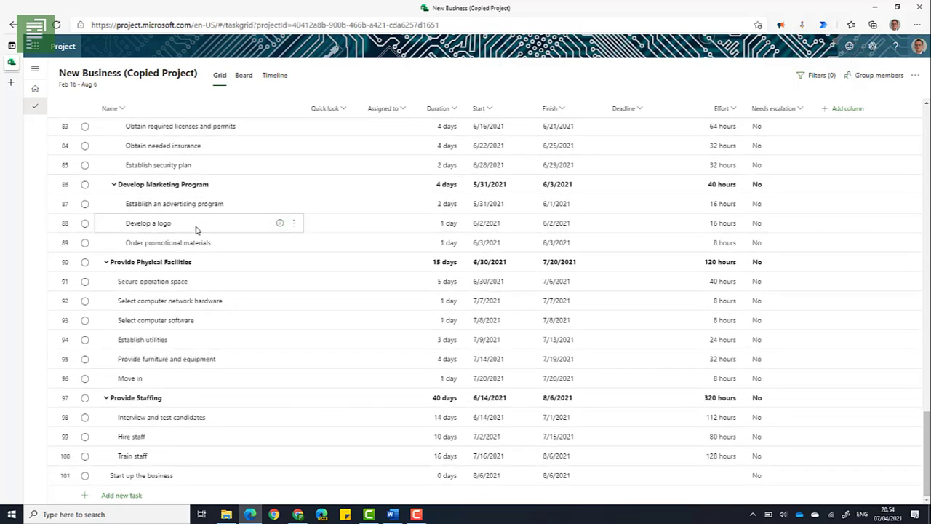
Step: Show the project as a timeline at minimum zoom and look through the task bars of all phases
left_click(280, 78)
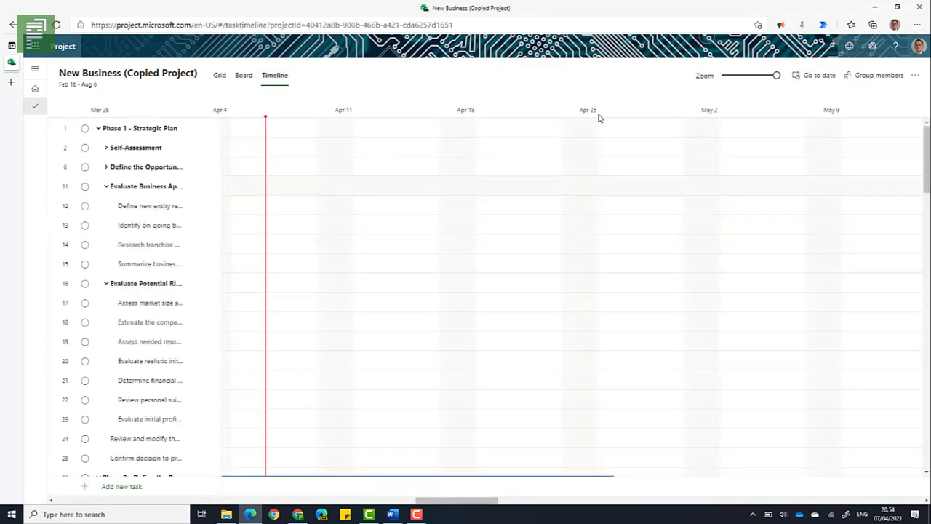
left_click(748, 76)
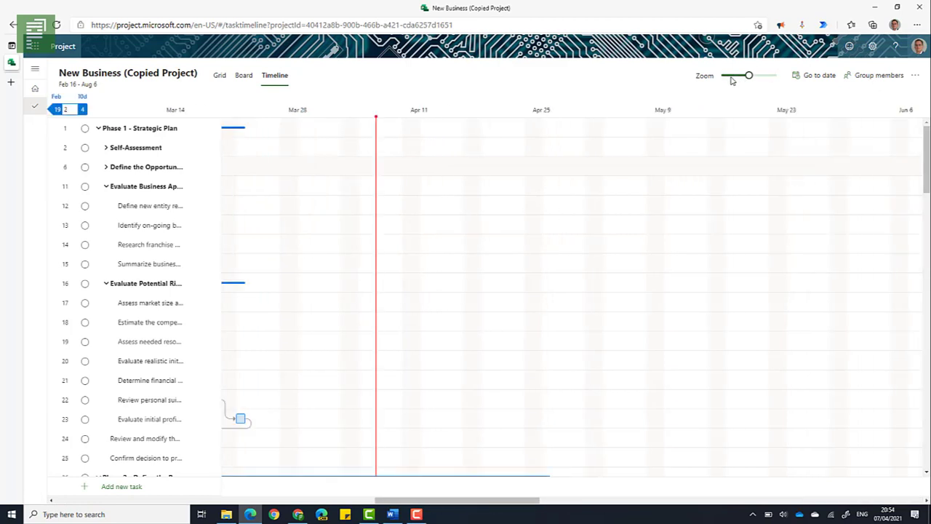
left_click(732, 77)
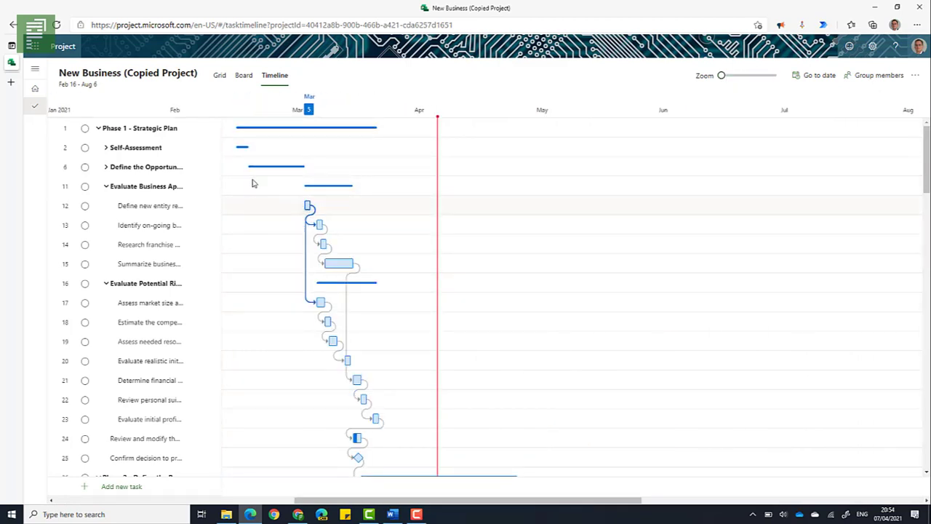
scroll(247, 204, "down", 9)
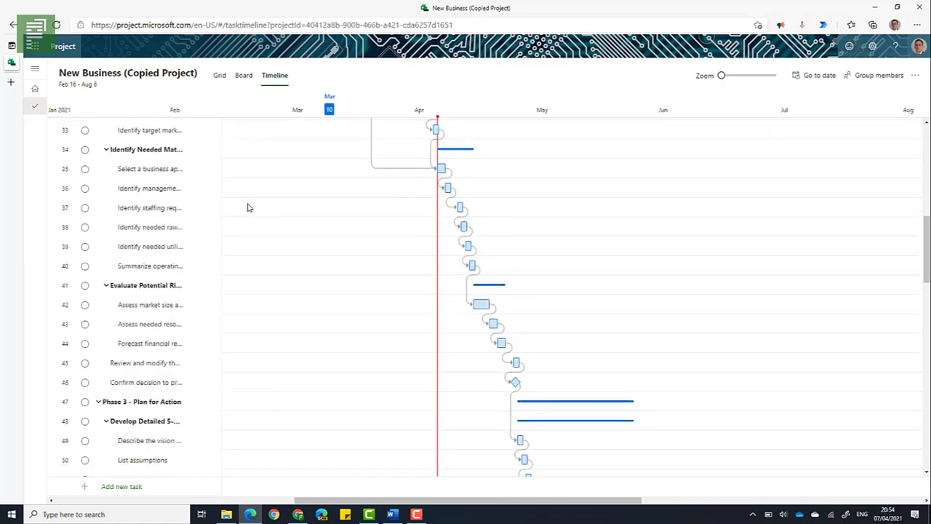
scroll(247, 207, "down", 9)
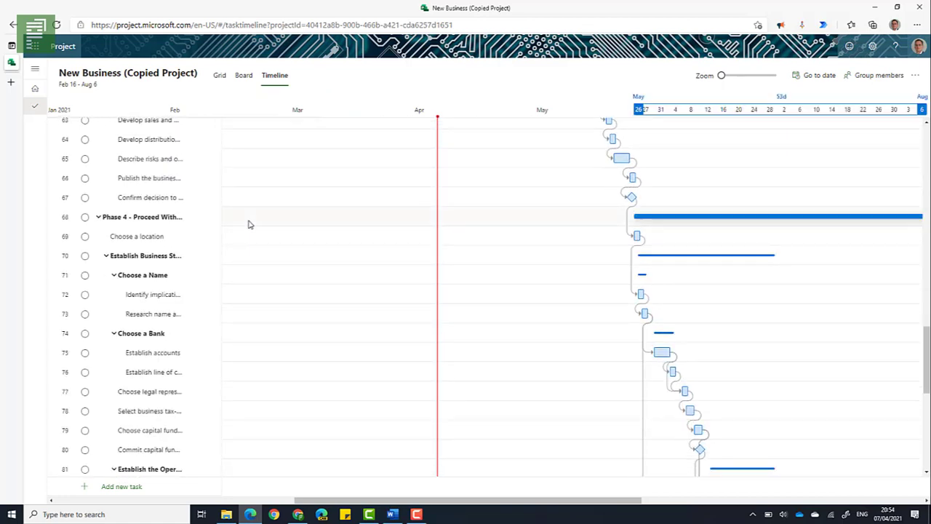
scroll(302, 350, "down", 6)
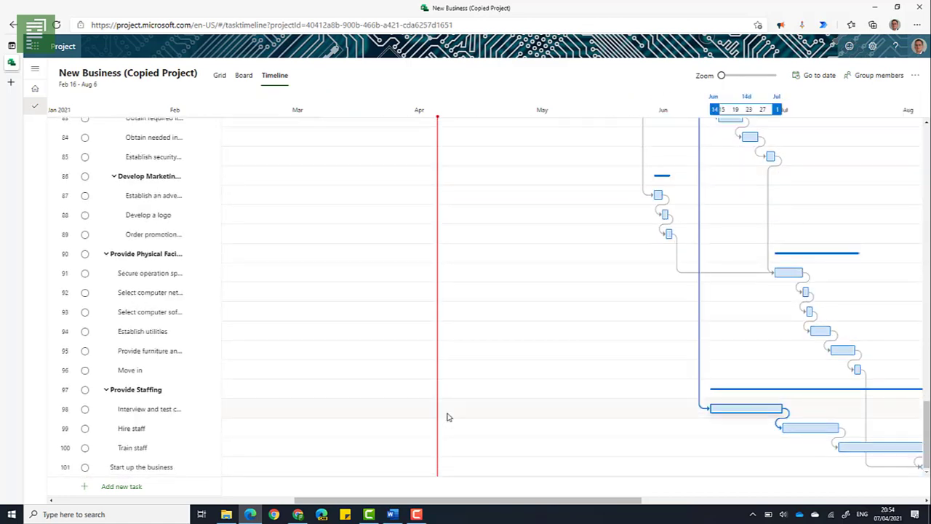
scroll(469, 420, "up", 14)
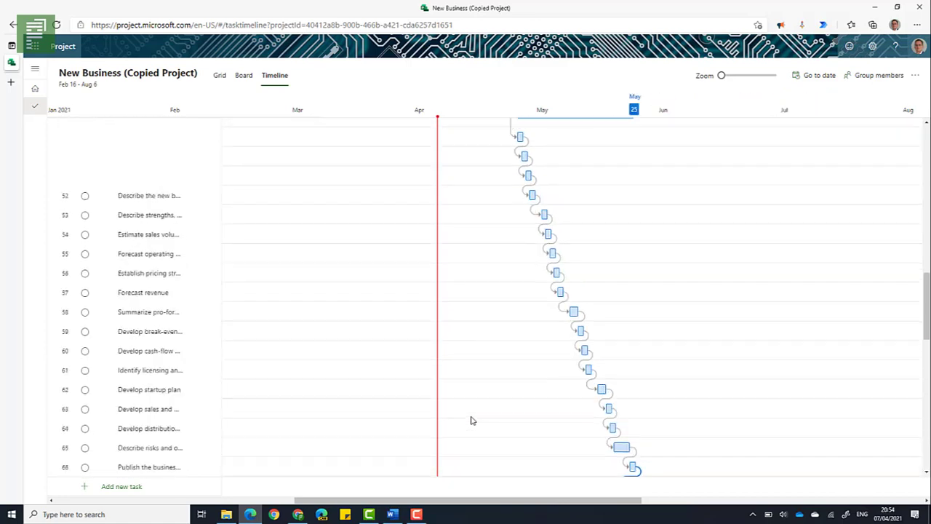
scroll(471, 421, "up", 10)
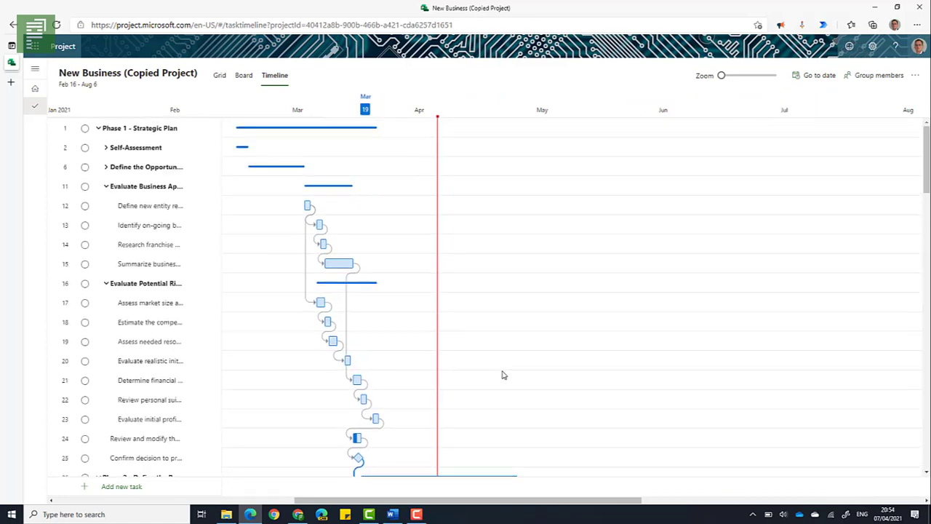
Step: Export the timeline of New Business (Copied Project) to PDF and open the exported file
left_click(915, 75)
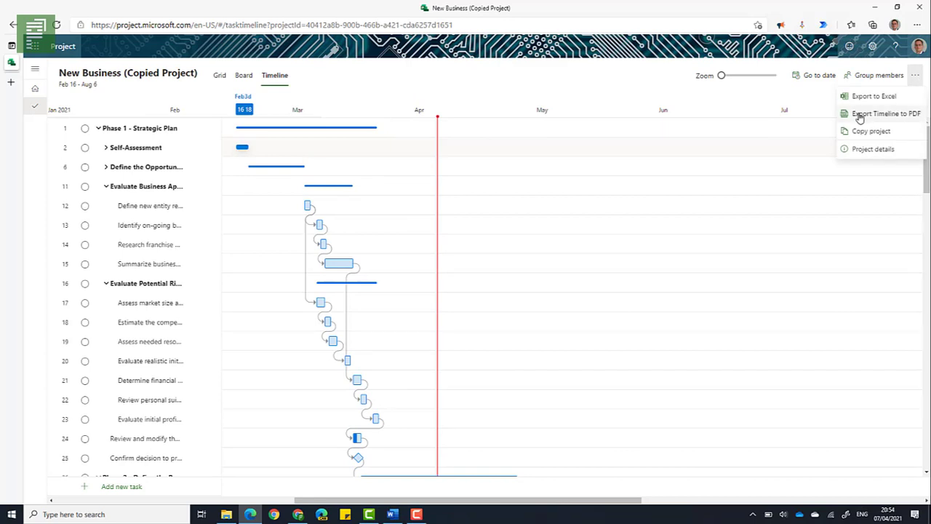
left_click(863, 117)
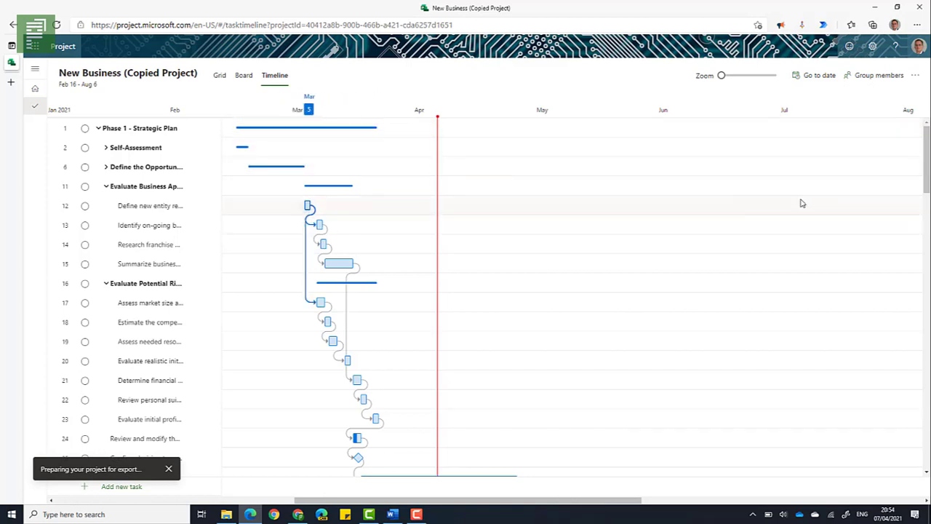
scroll(789, 180, "down", 1)
scroll(789, 180, "down", 8)
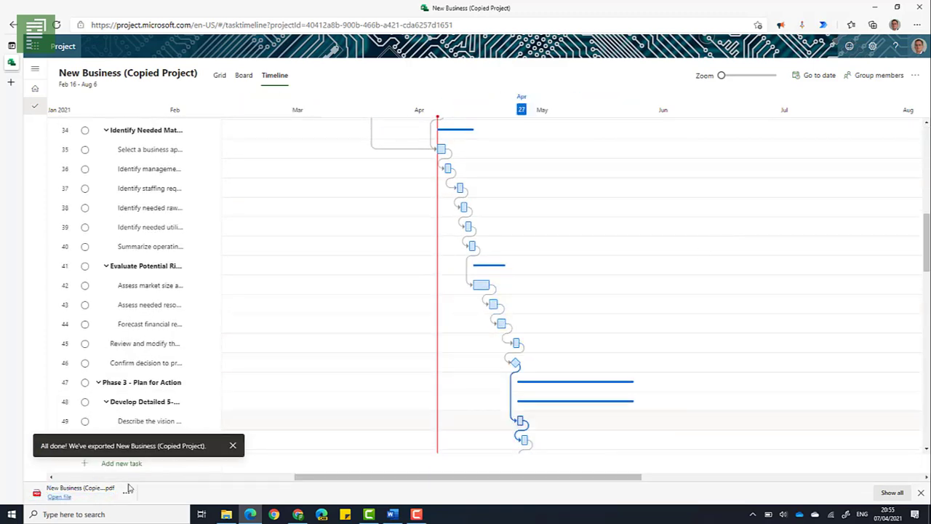
left_click(60, 497)
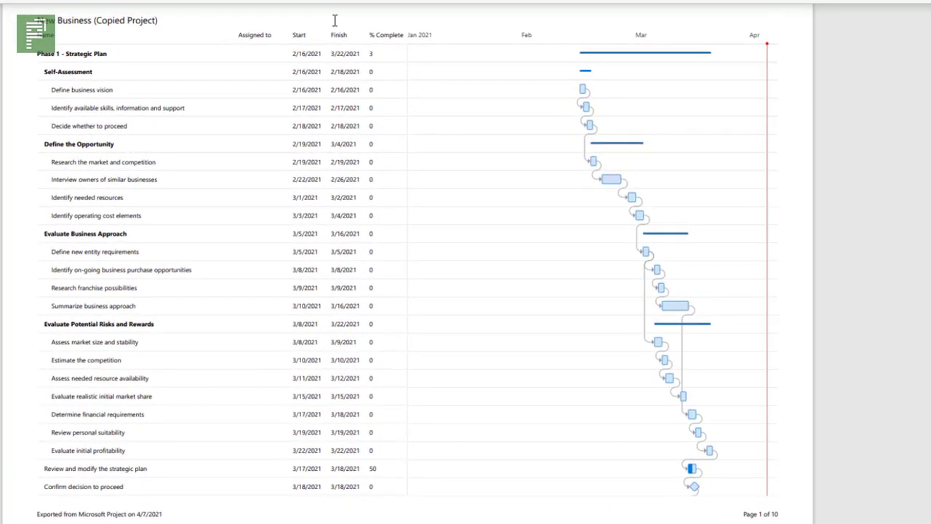
Step: Examine how the exported PDF splits the tasks and the timeline months of Phases 1 to 3 across its pages
scroll(296, 416, "down", 6)
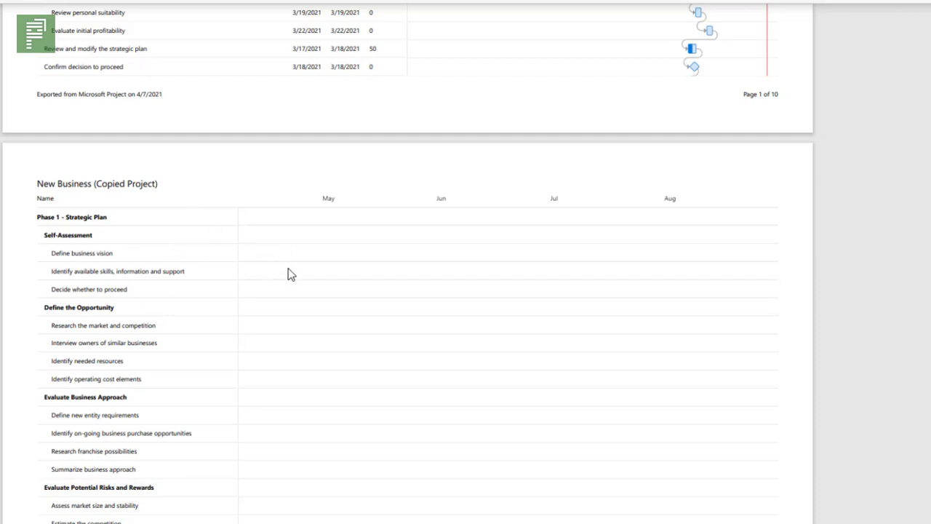
scroll(196, 295, "down", 2)
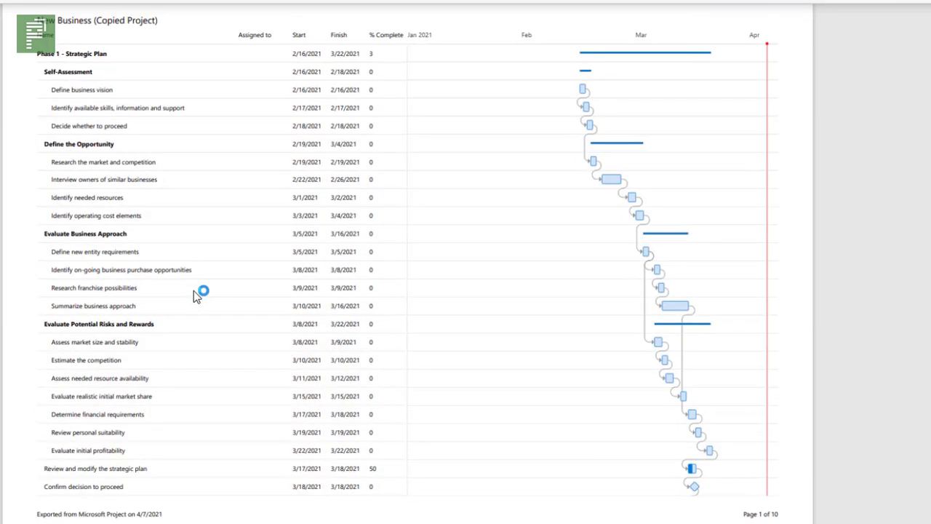
scroll(179, 357, "down", 5)
scroll(177, 366, "up", 2)
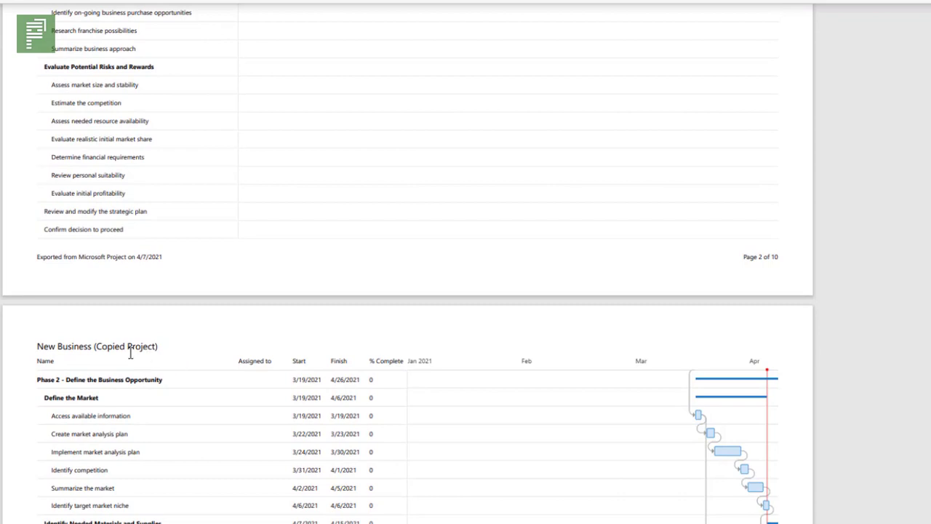
scroll(136, 348, "up", 6)
scroll(140, 342, "down", 1)
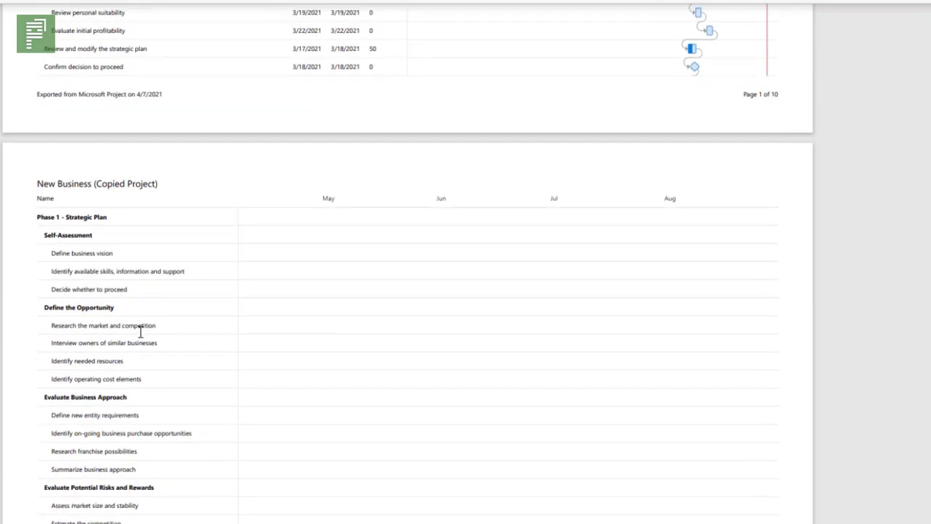
scroll(141, 333, "down", 1)
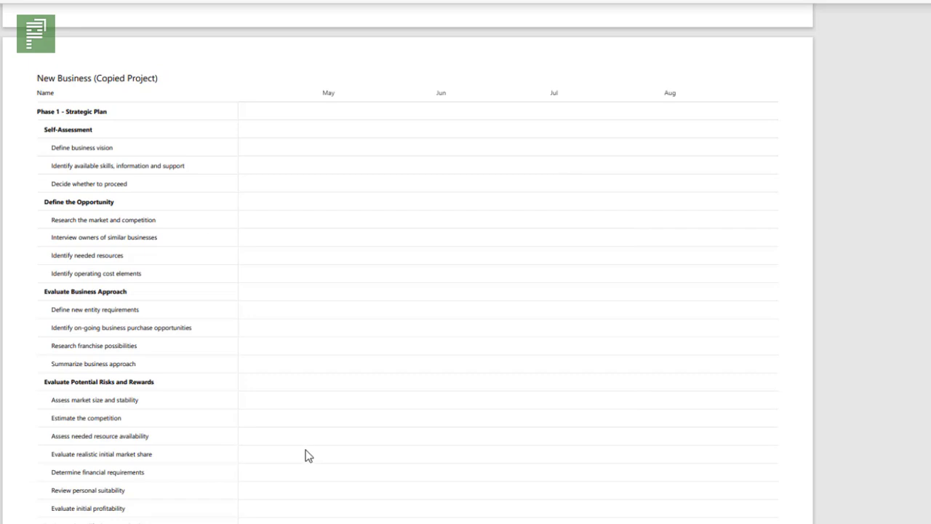
scroll(306, 454, "down", 5)
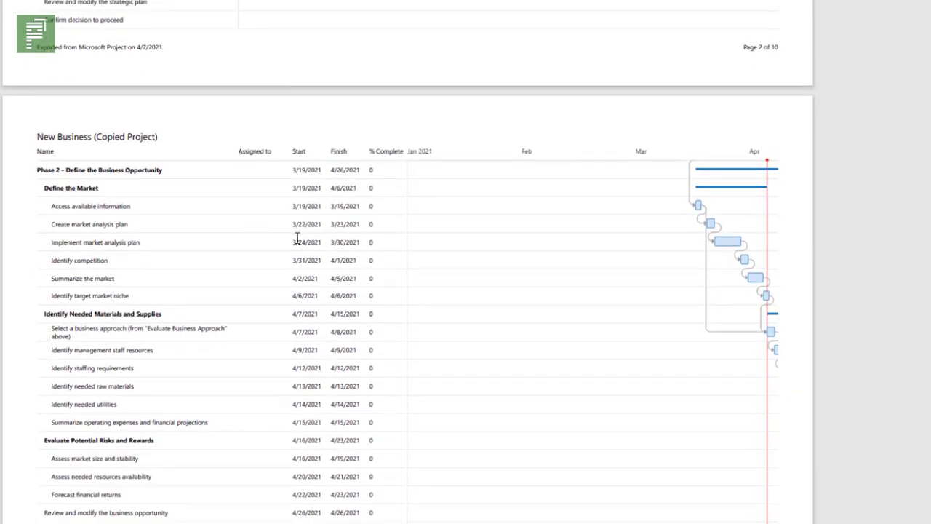
scroll(297, 239, "down", 4)
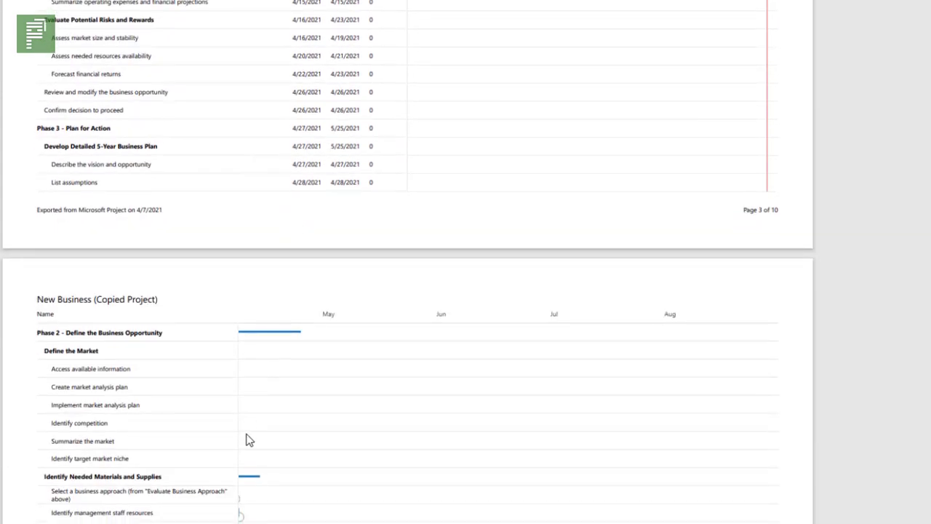
scroll(249, 441, "down", 2)
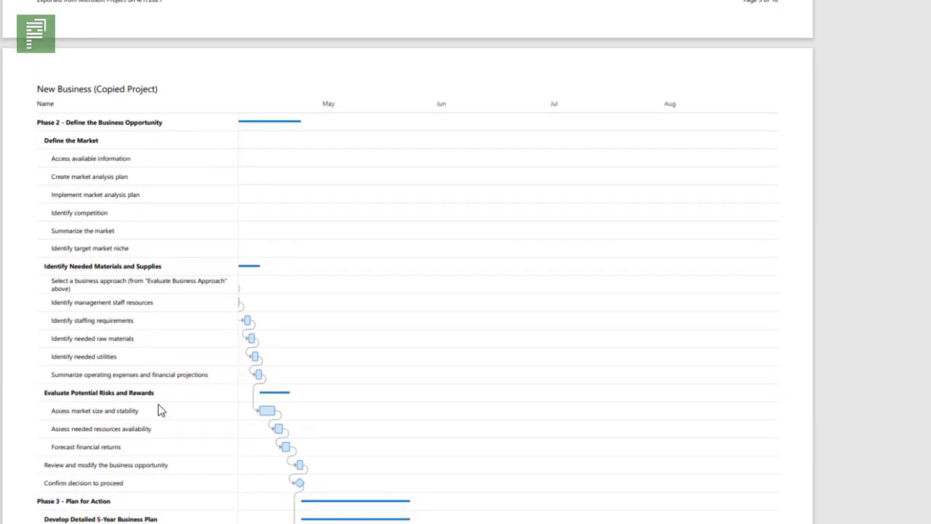
Step: Examine how the remaining pages of the exported New Business (Copied Project) PDF split the tasks and timeline through the last task
scroll(158, 404, "down", 8)
scroll(156, 412, "down", 11)
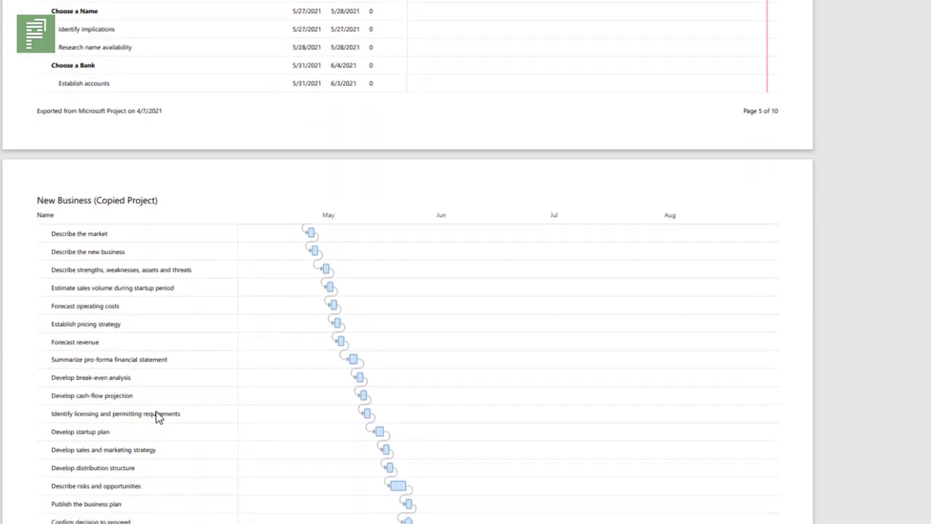
scroll(156, 411, "down", 8)
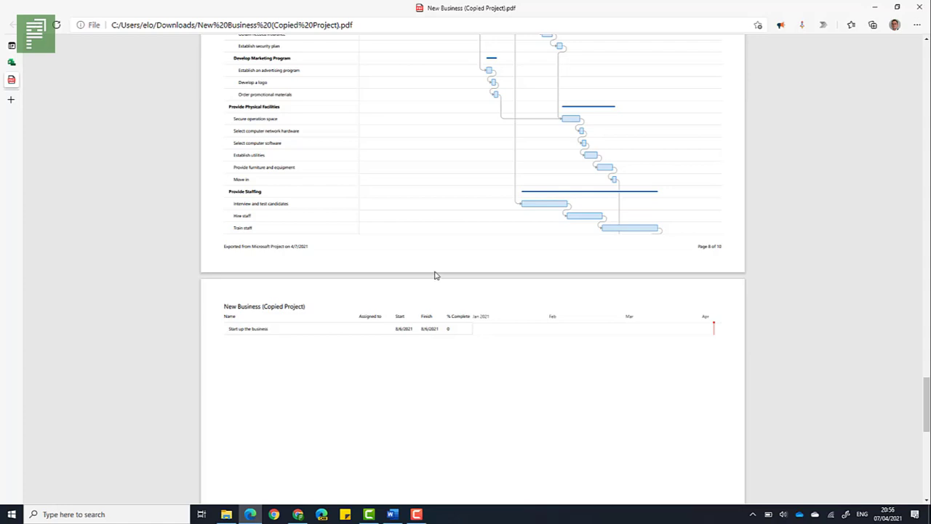
scroll(424, 280, "up", 10)
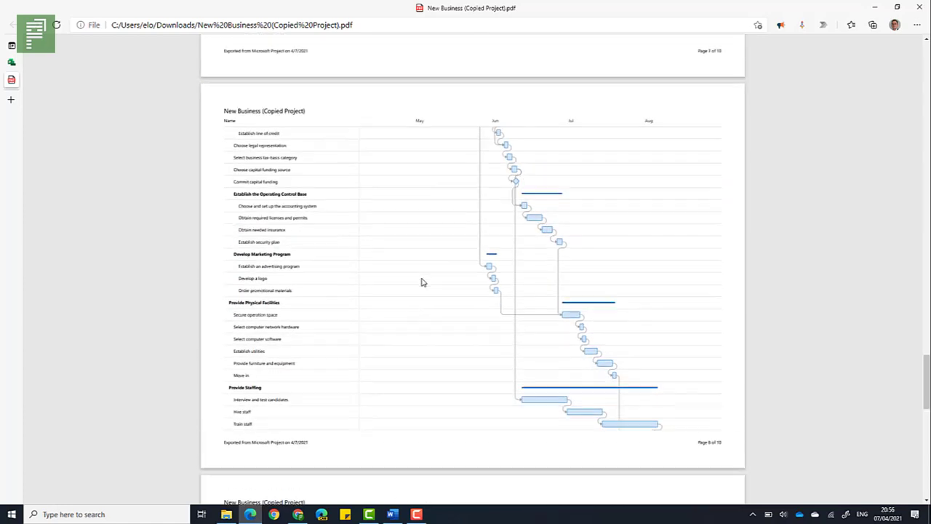
scroll(425, 280, "up", 5)
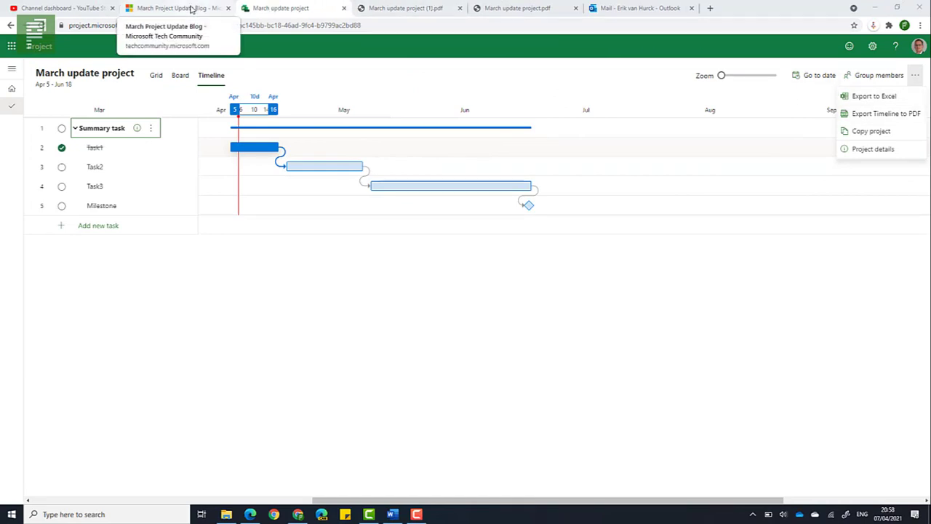
Step: Read the Email Assignment Notifications entry in the March Project Update blog and view a received task assignment e-mail in Outlook
left_click(192, 8)
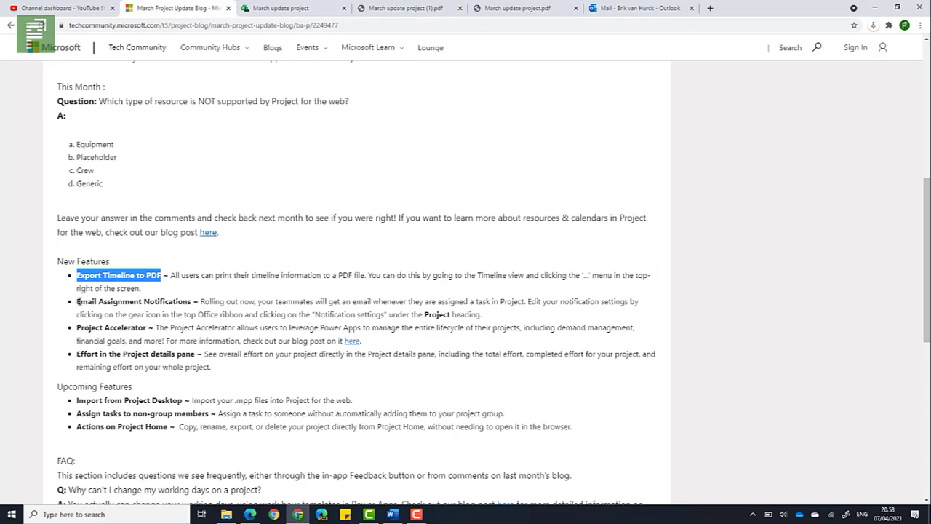
left_click_drag(78, 301, 256, 300)
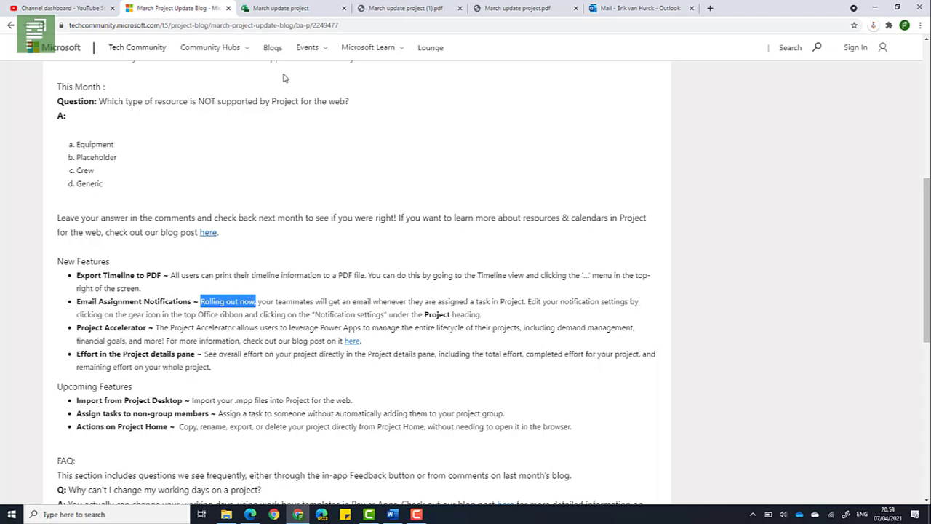
left_click(327, 9)
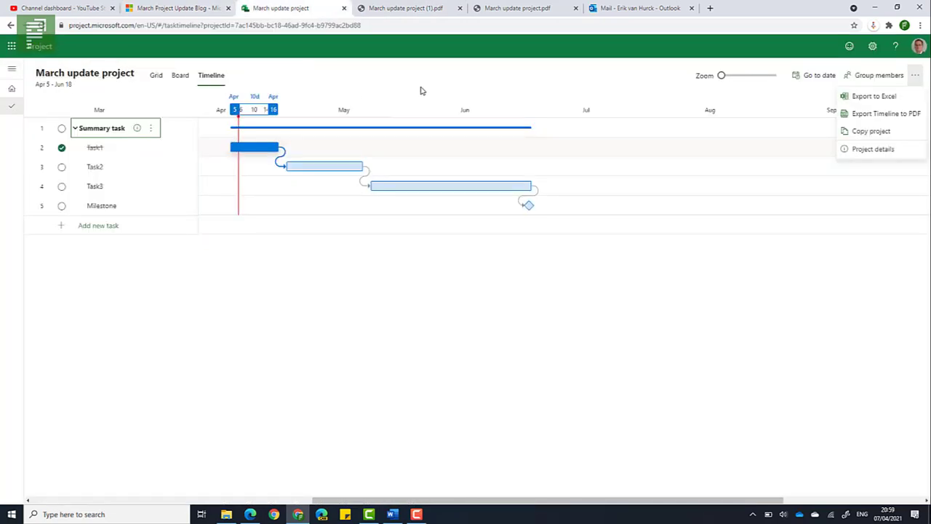
left_click(605, 14)
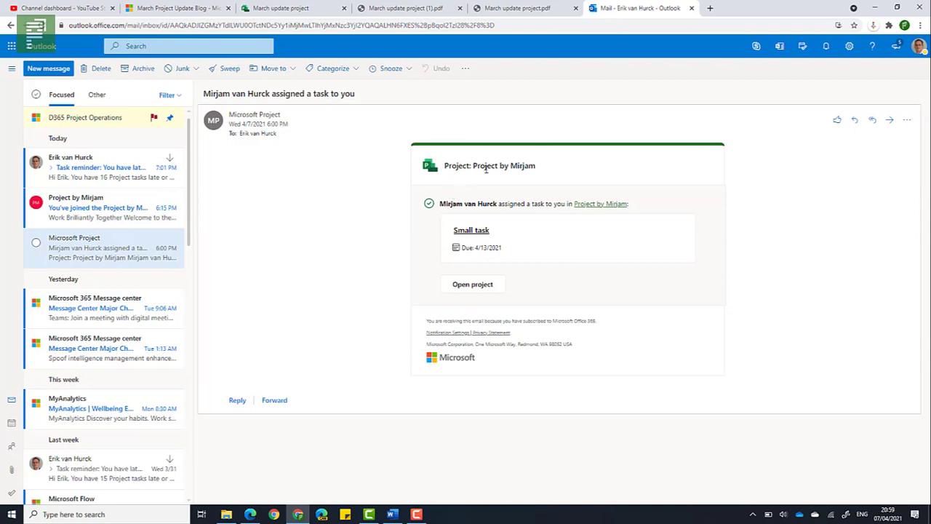
Step: In the grid of March update project, assign Task2 to a colleague by creating the private group March update project
left_click(307, 10)
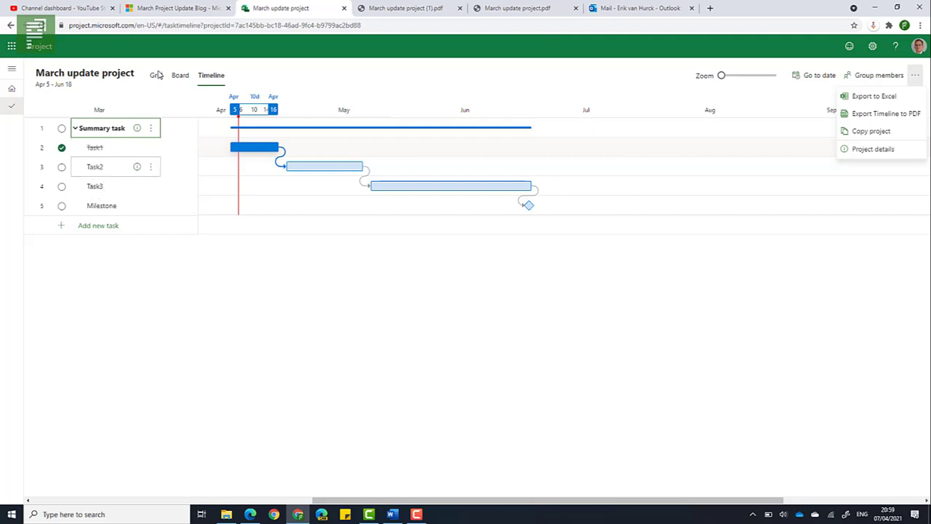
left_click(180, 75)
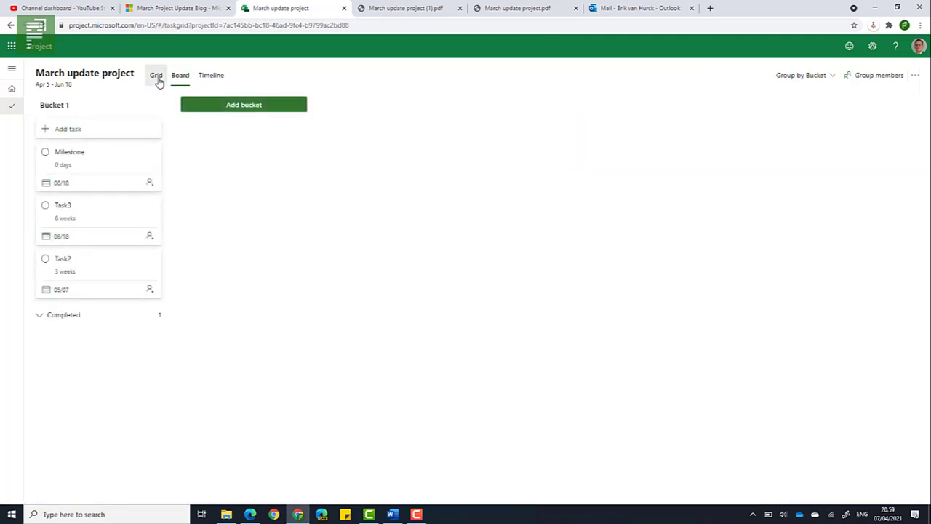
left_click(158, 81)
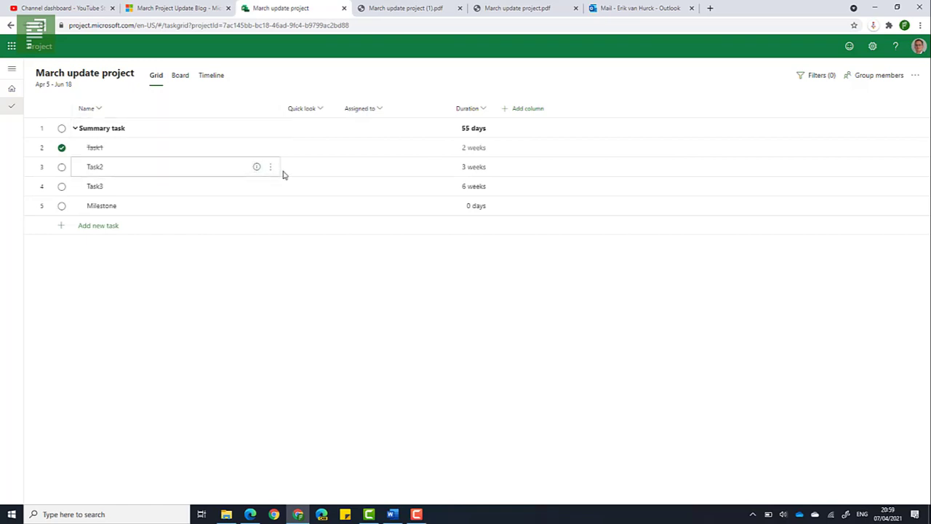
left_click(372, 170)
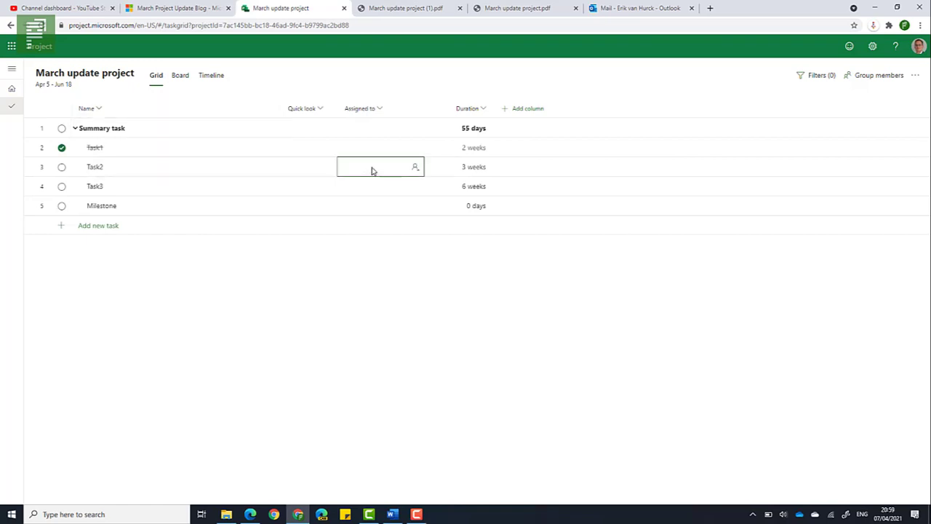
left_click(414, 169)
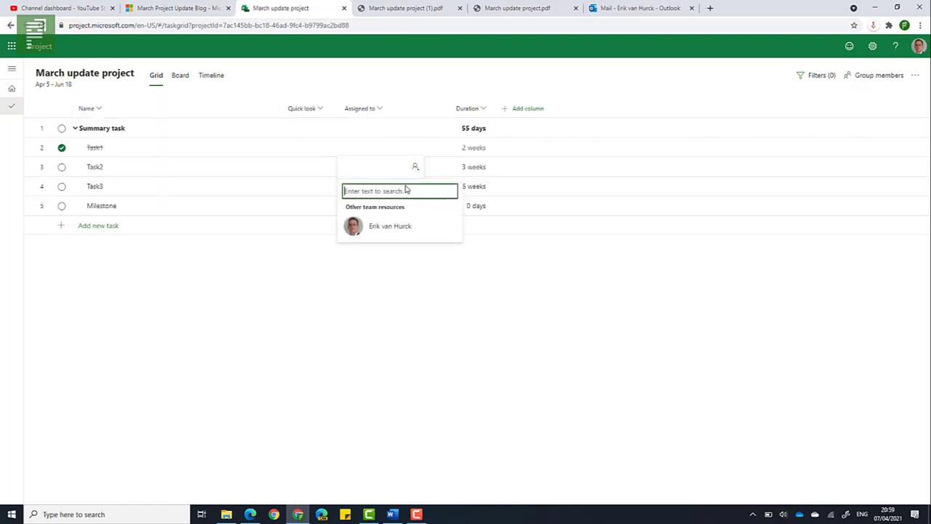
type("mirjam")
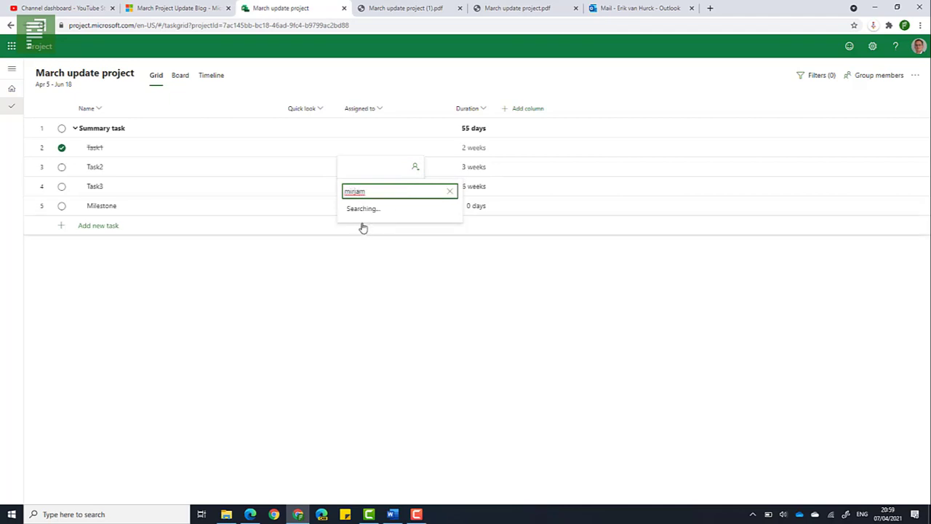
left_click(367, 225)
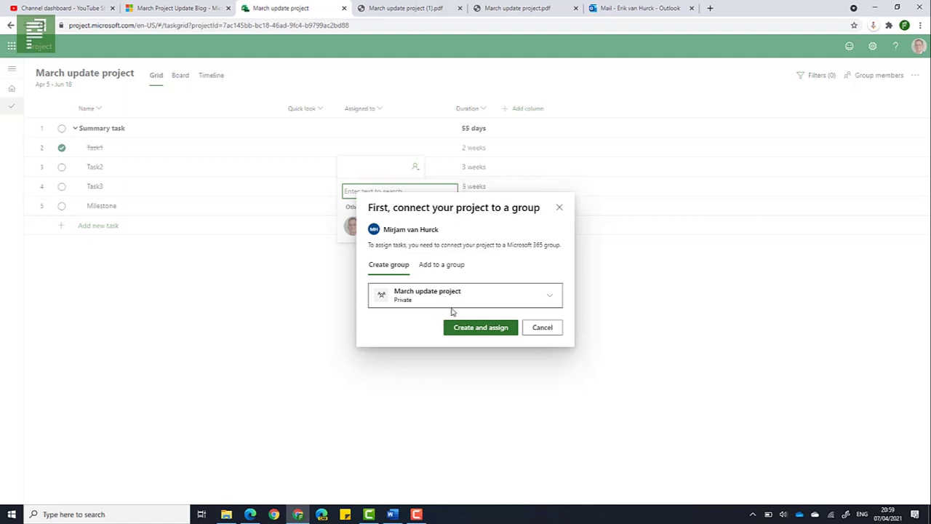
left_click(463, 331)
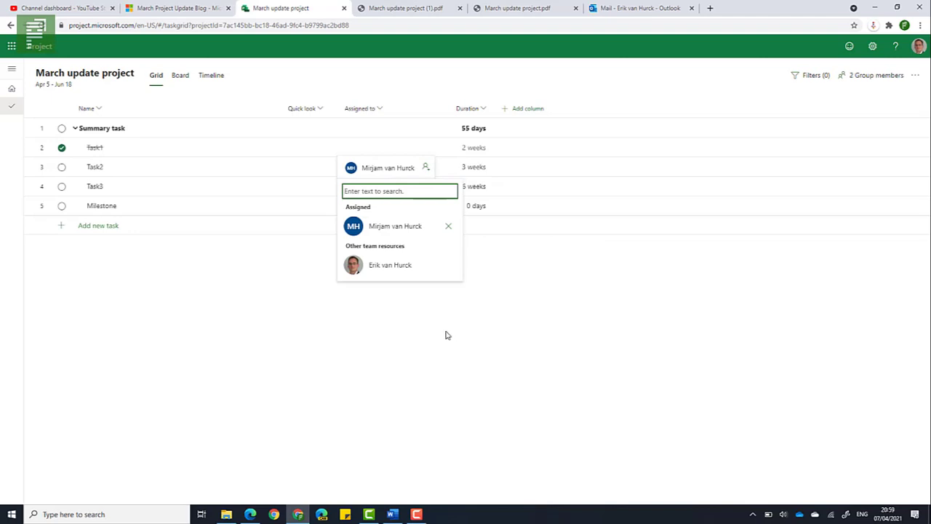
left_click(445, 333)
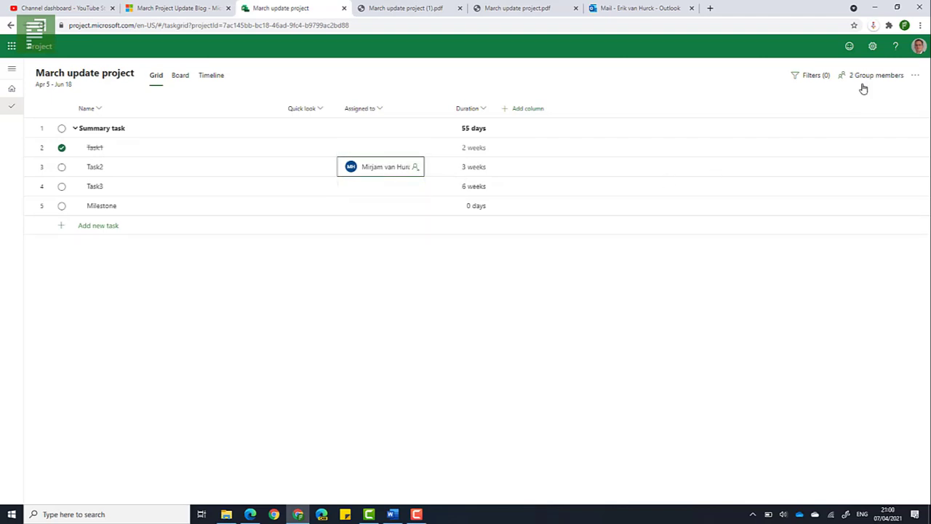
left_click(920, 79)
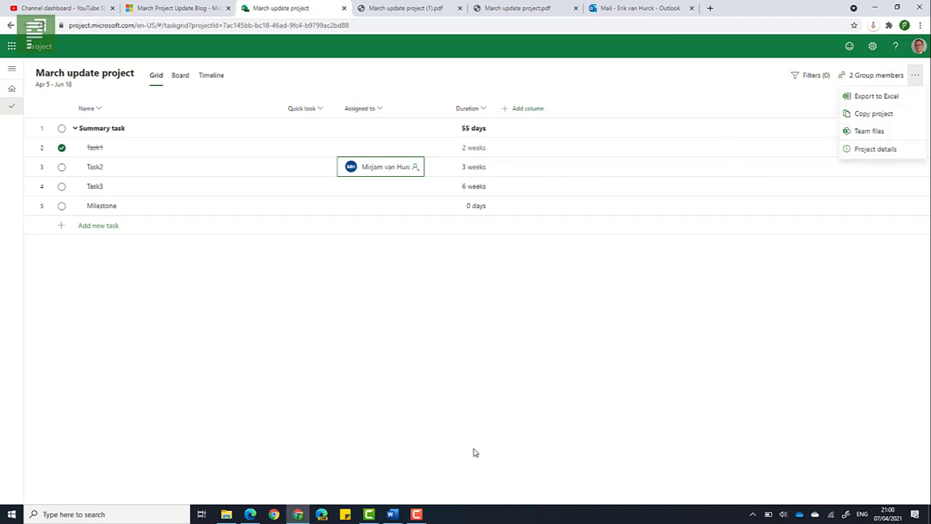
left_click(380, 453)
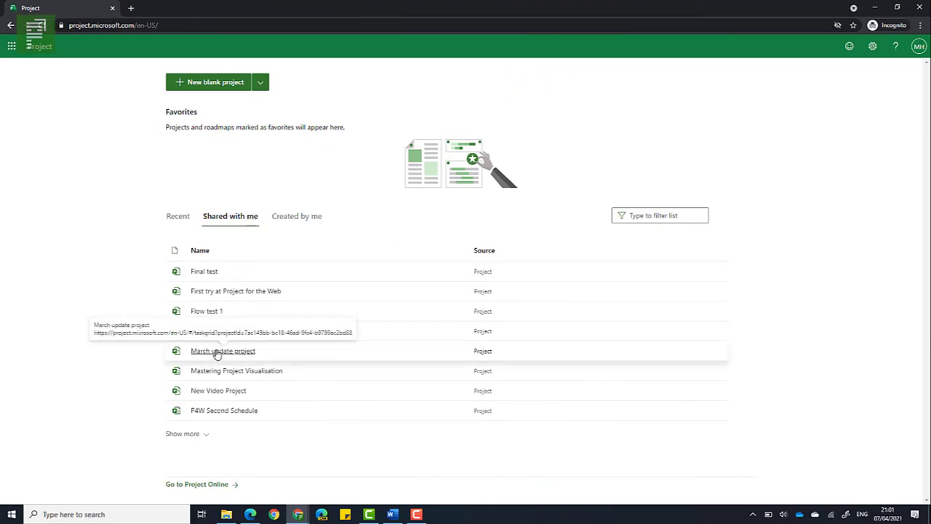
Step: In the colleague's Project session, view the task in the recent project, and open March update project from the projects shared with them
left_click(173, 217)
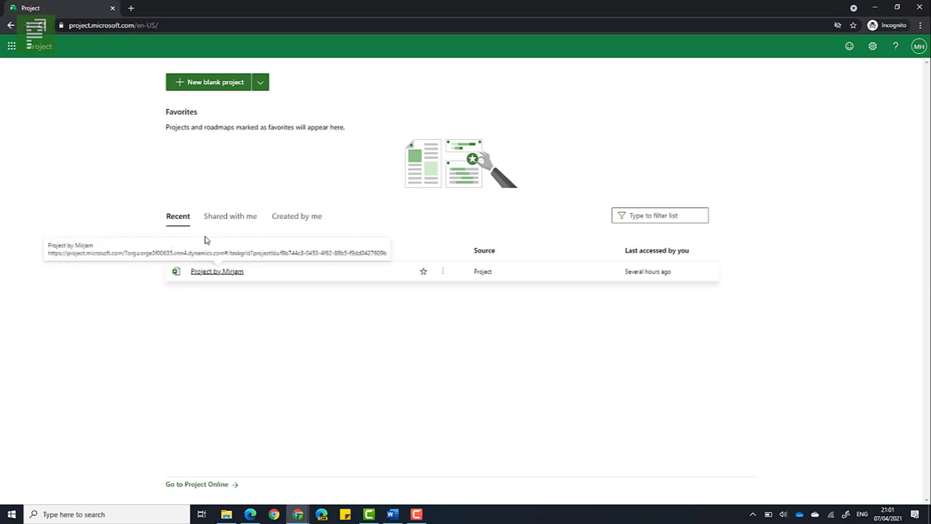
left_click(203, 274)
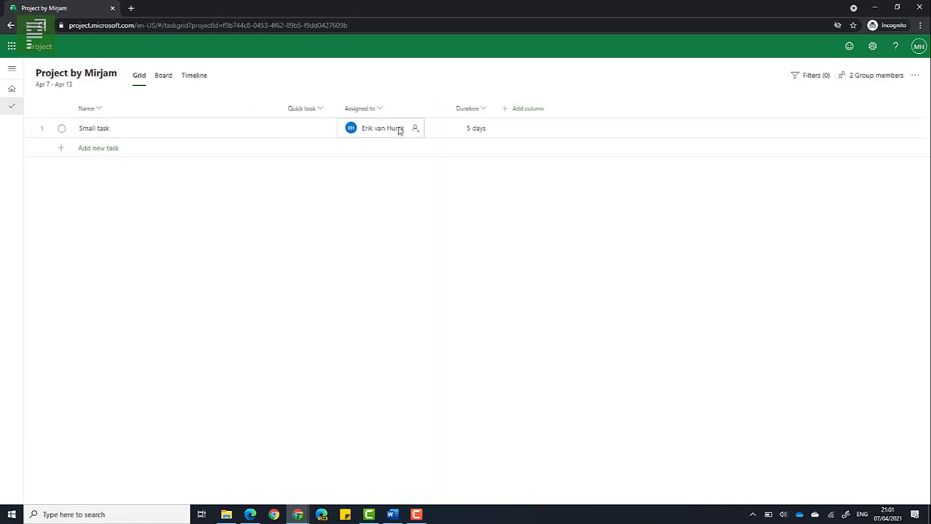
left_click(13, 88)
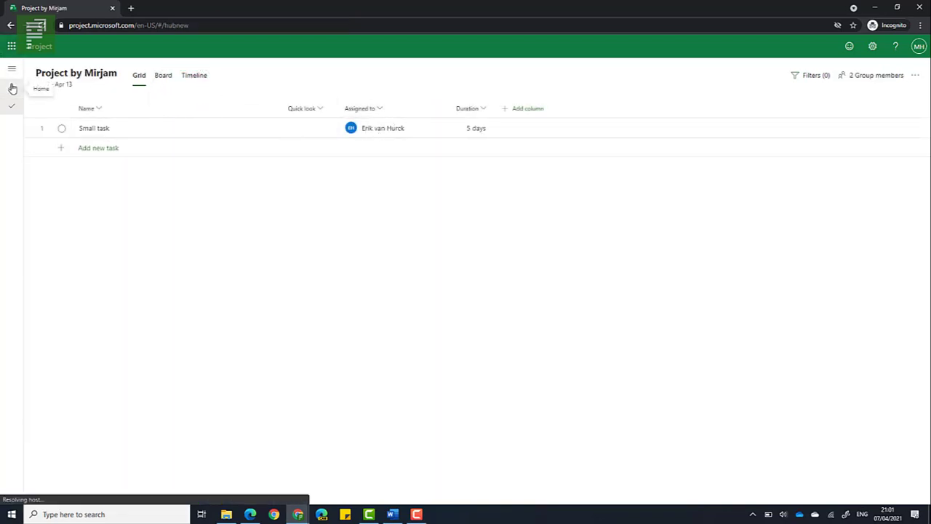
left_click(231, 224)
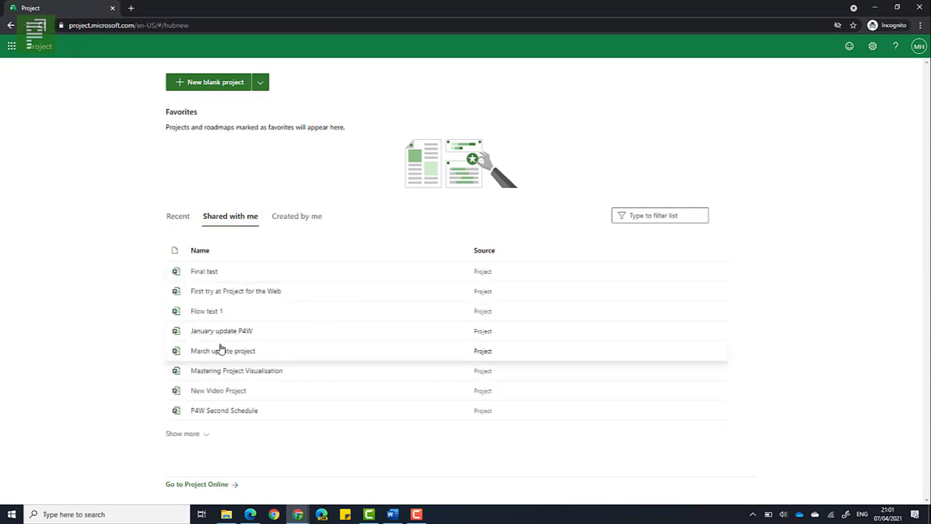
left_click(221, 349)
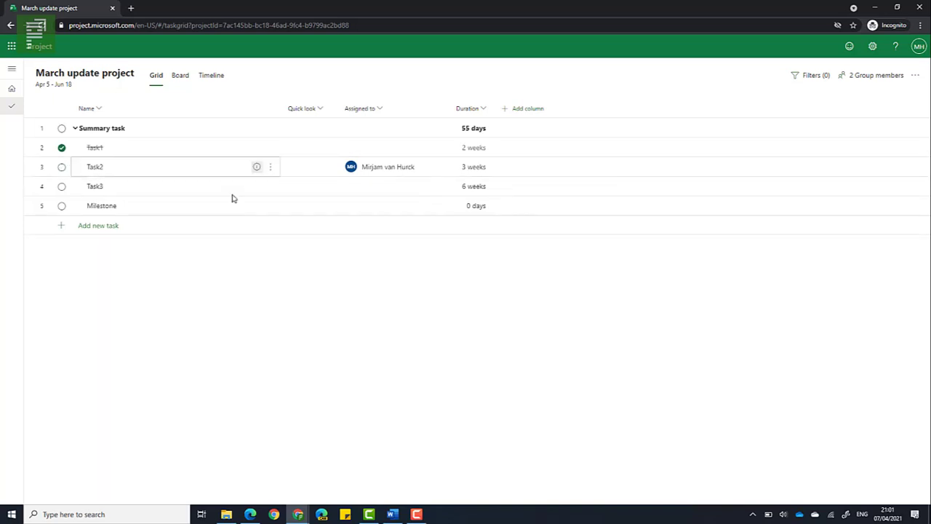
Step: Switch to Outlook in the colleague's session and read the Task2 assignment notification from Microsoft Project
left_click(12, 46)
left_click(33, 117)
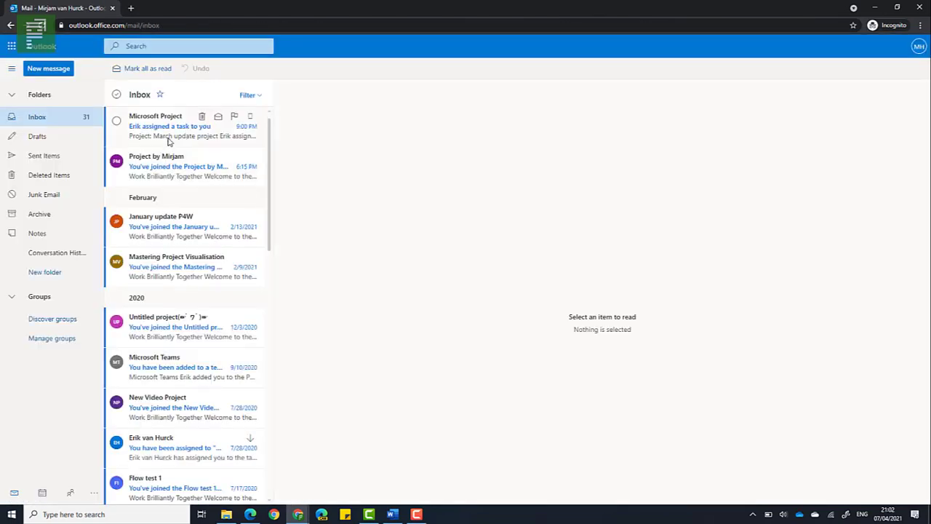
left_click(151, 126)
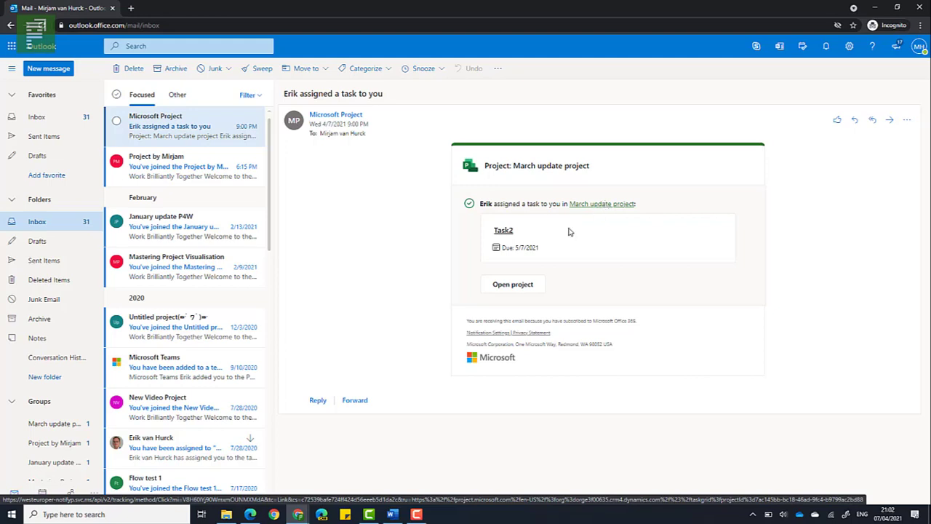
Step: Open Task2 from the notification e-mail to view its details, and open Project's notification settings
left_click(501, 232)
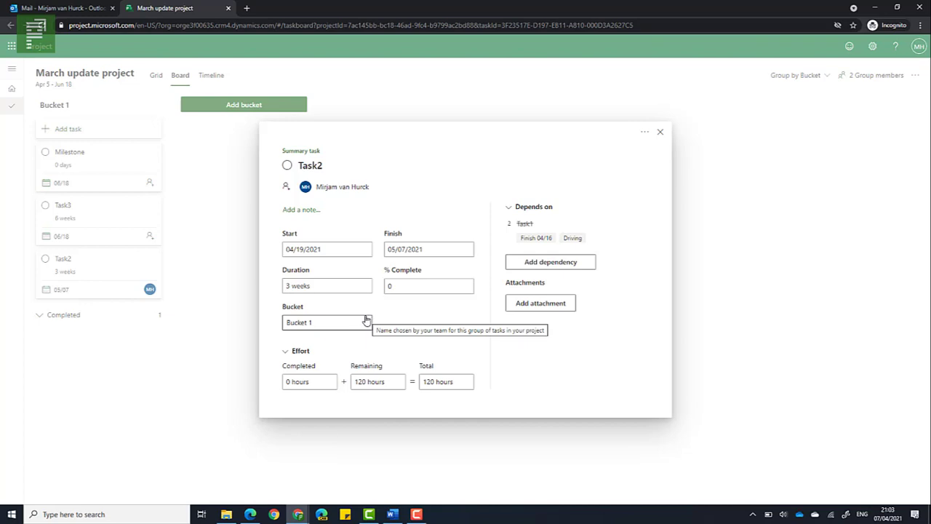
left_click(660, 134)
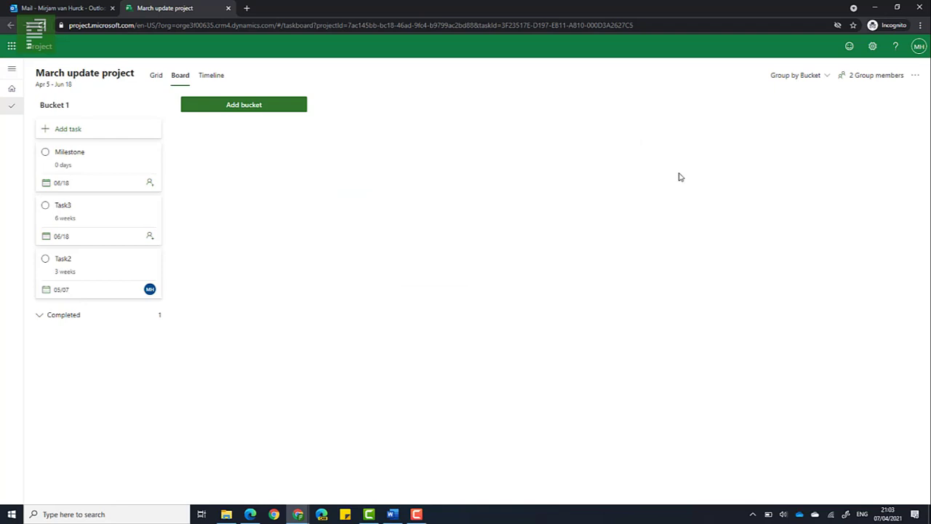
left_click(873, 53)
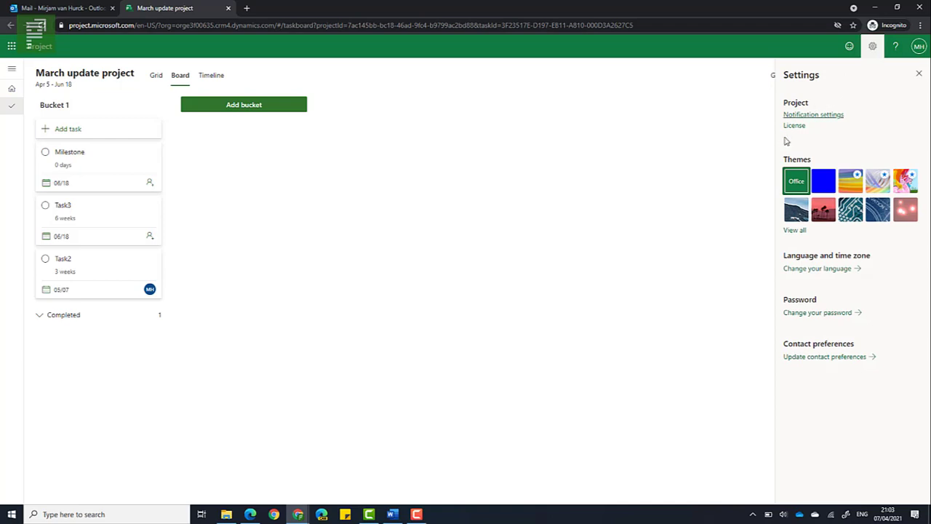
left_click(828, 118)
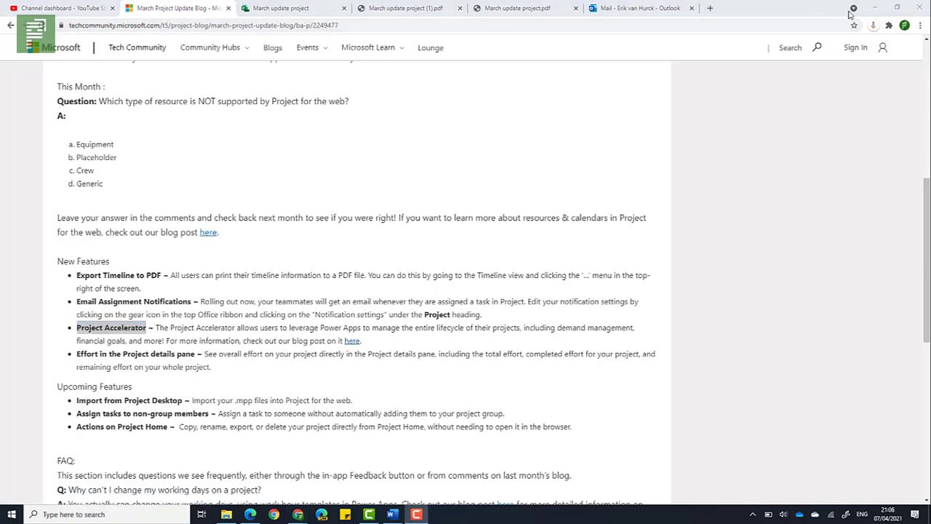
Step: Switch to another Chrome profile, go to Power Apps, and open the model-driven Project app in the Contoso (default) environment
left_click(904, 26)
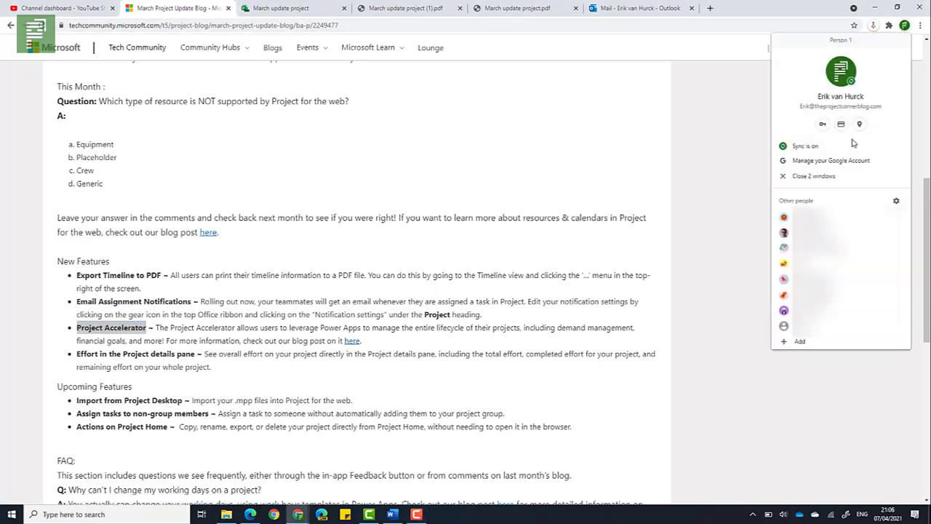
left_click(800, 263)
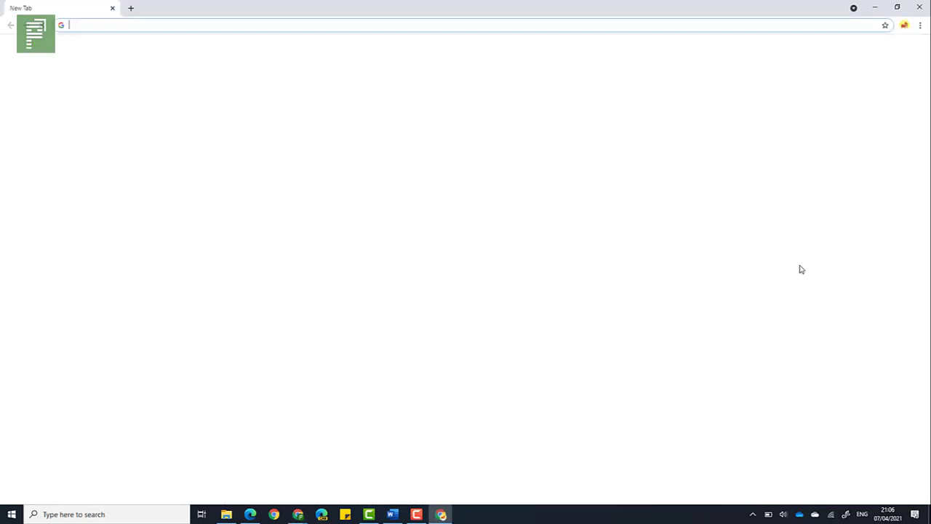
left_click(408, 240)
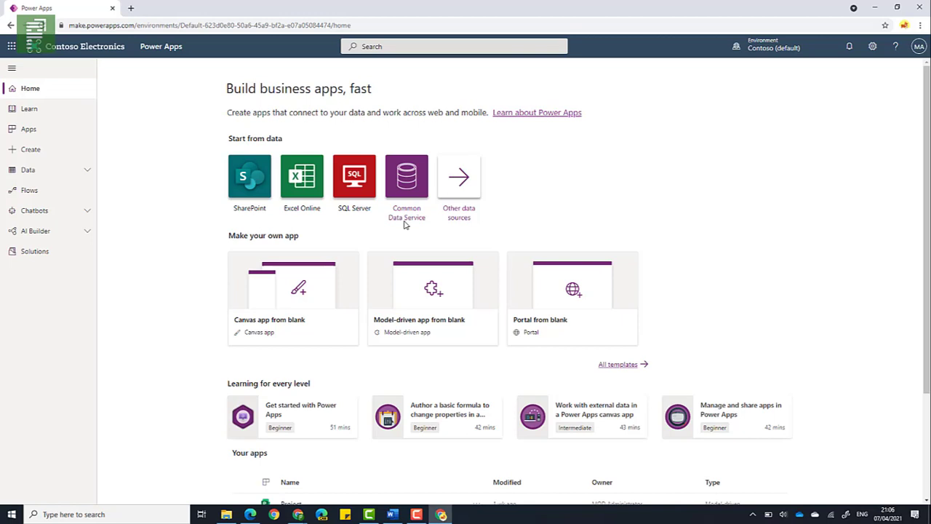
left_click(54, 138)
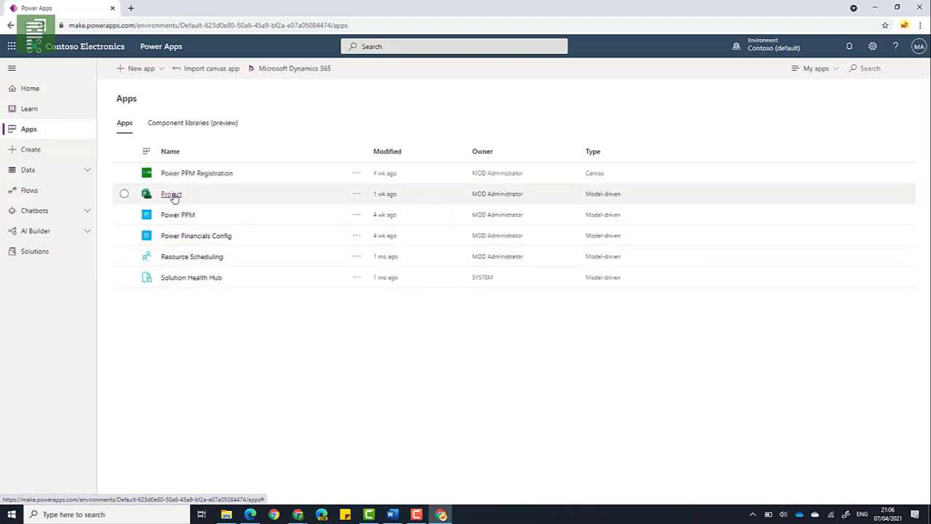
left_click(172, 195)
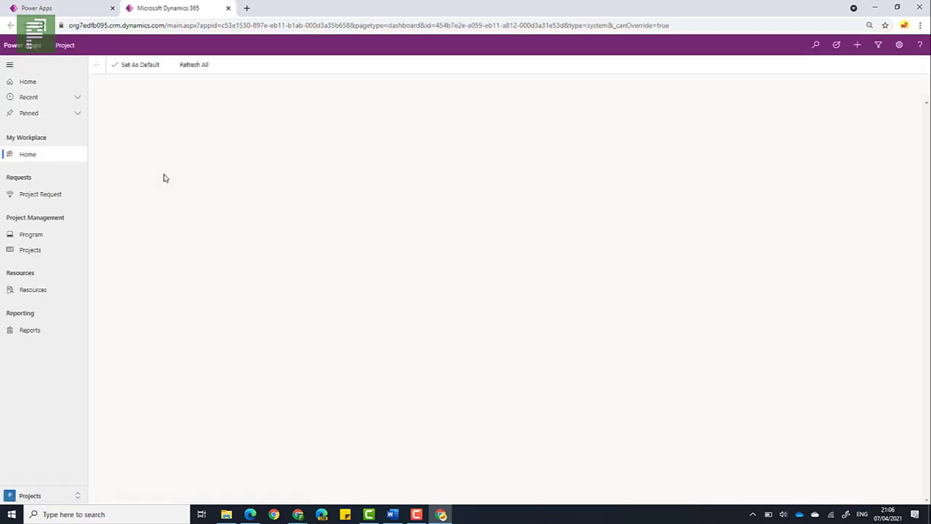
Step: View the portfolio dashboard and the list of active project requests in the Project app
left_click(41, 154)
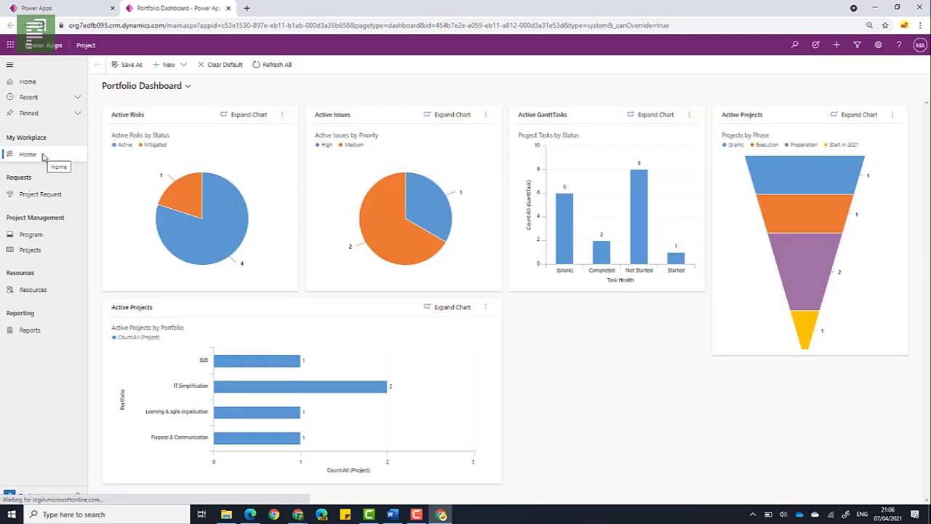
left_click(54, 195)
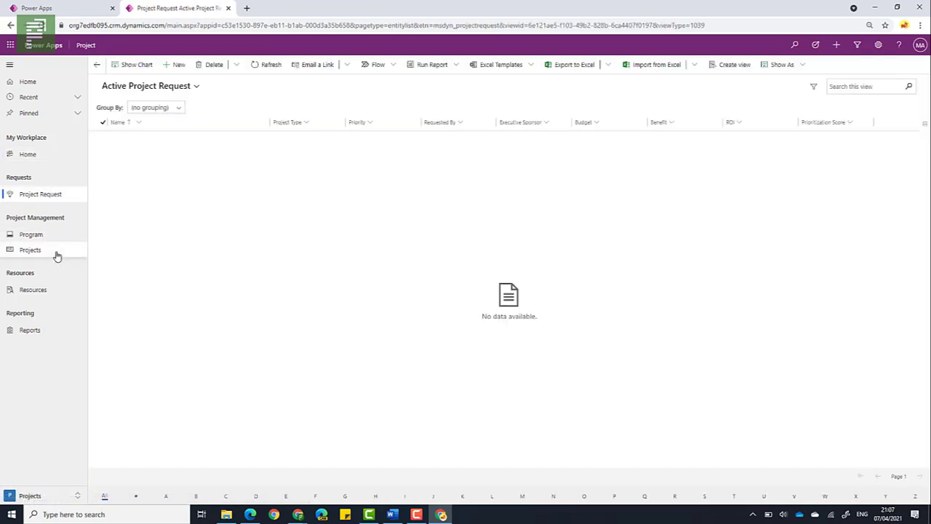
Step: Start a new bookable resource from the resources list and view the available resource types
left_click(42, 294)
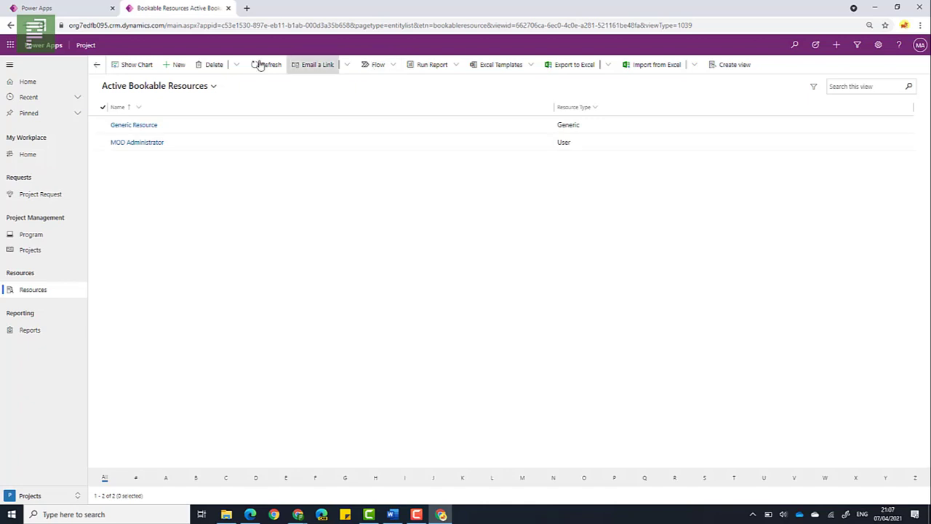
left_click(174, 64)
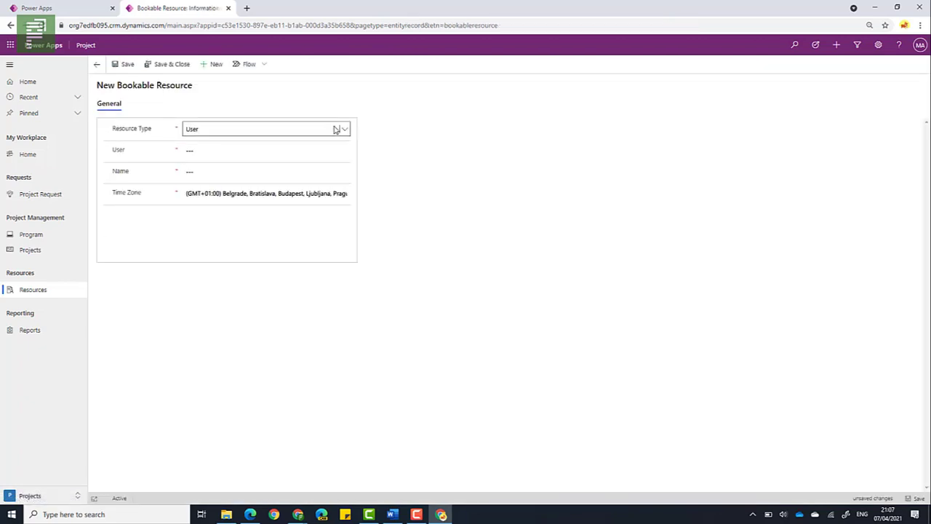
left_click(345, 132)
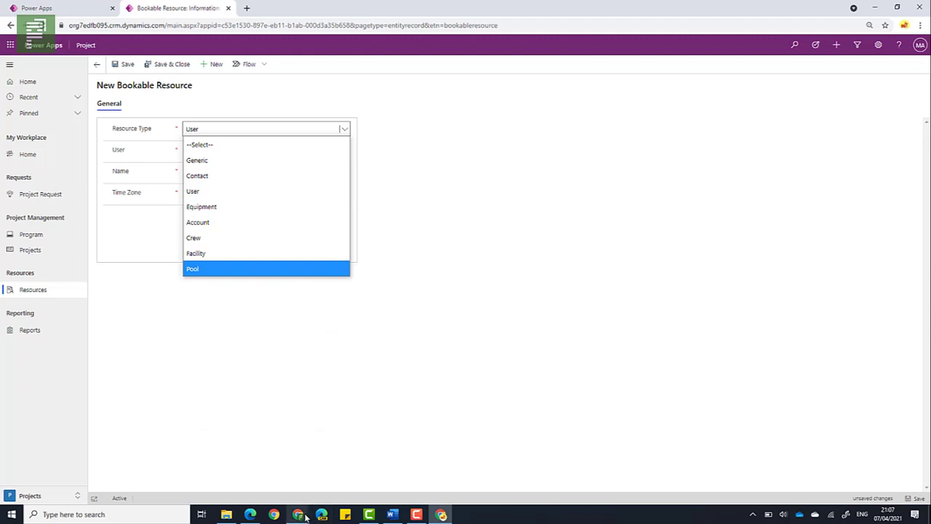
Step: Switch to the March Project Update Blog post and highlight the answer Placeholder under the unsupported resource type question
mouse_move(305, 516)
left_click(286, 440)
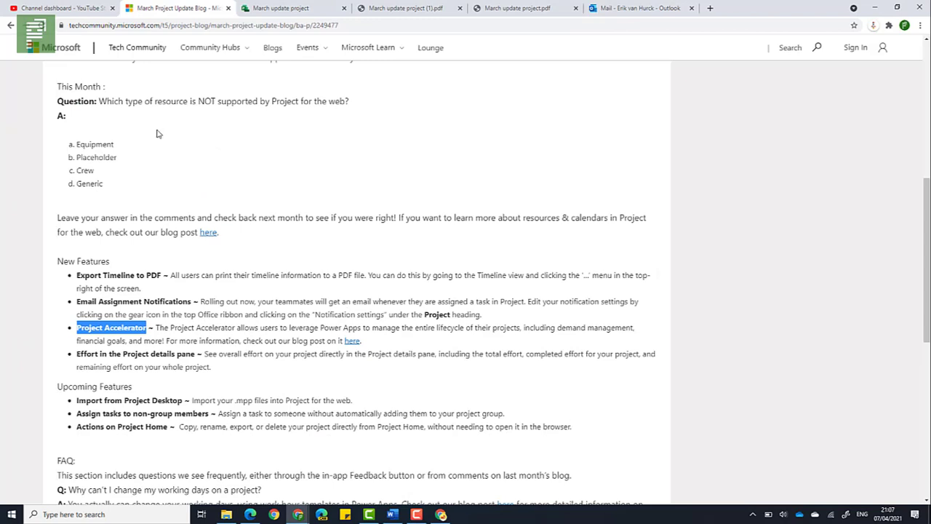
left_click_drag(121, 158, 74, 160)
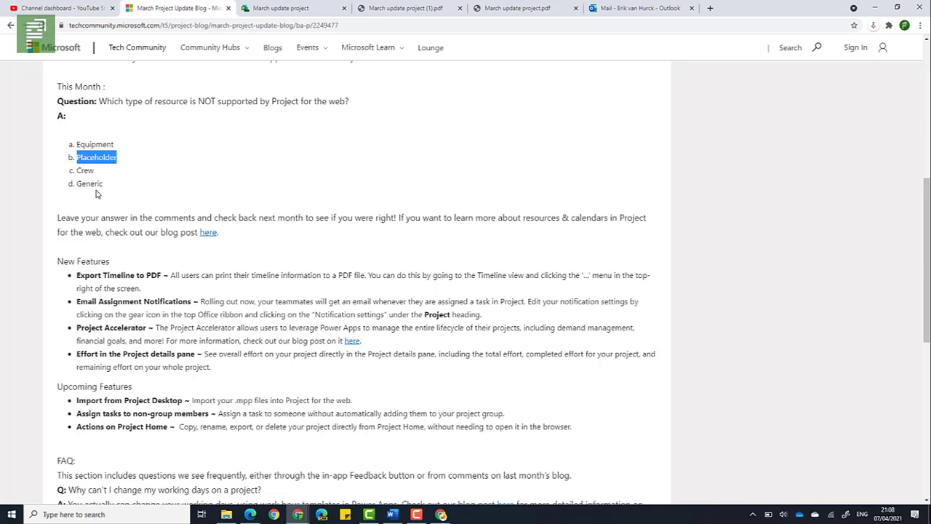
Step: Return to the new bookable resource form in Power Apps, recheck the resource type options, and go back to the active bookable resources
key("alt+Tab")
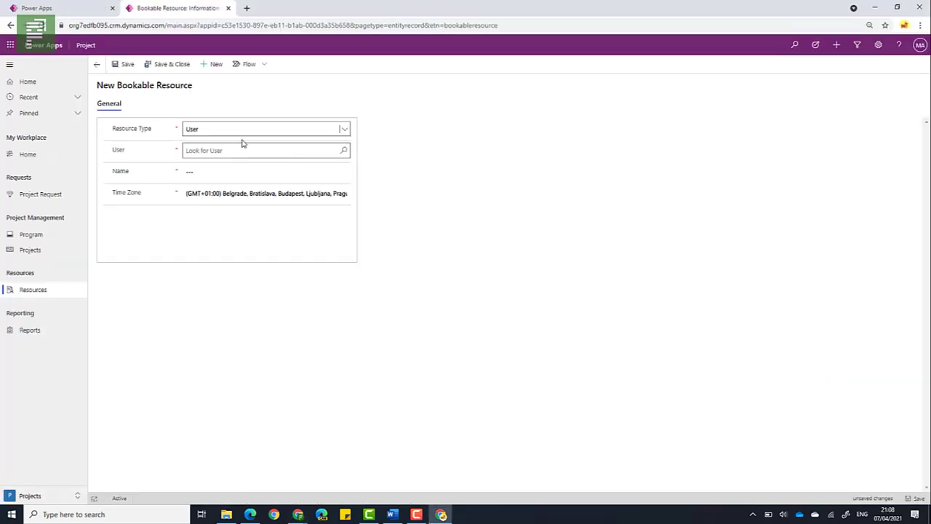
left_click(345, 128)
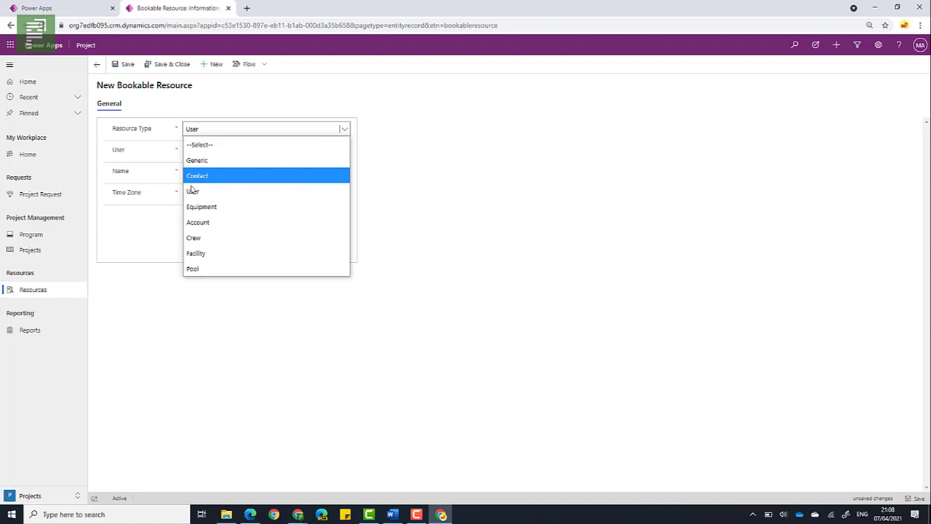
left_click(173, 232)
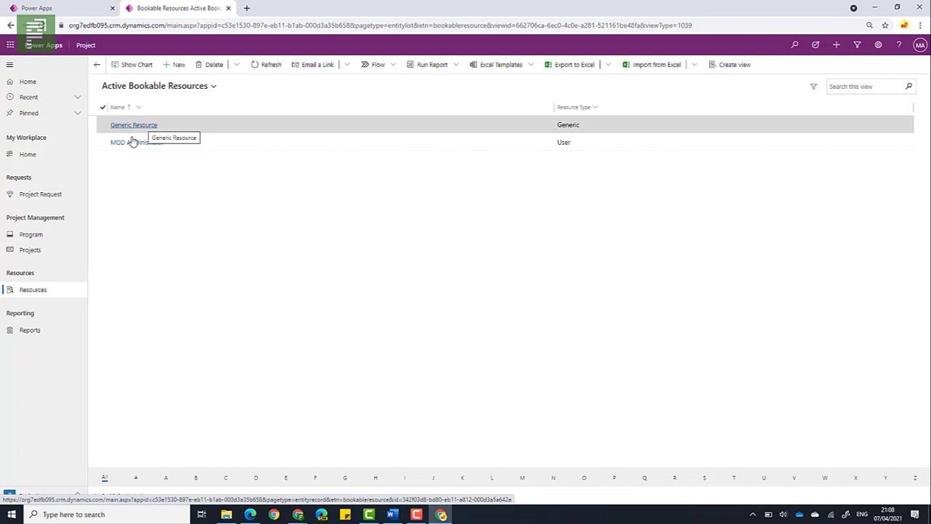
Step: Open the project Some name from the active projects and view its task grid
left_click(46, 251)
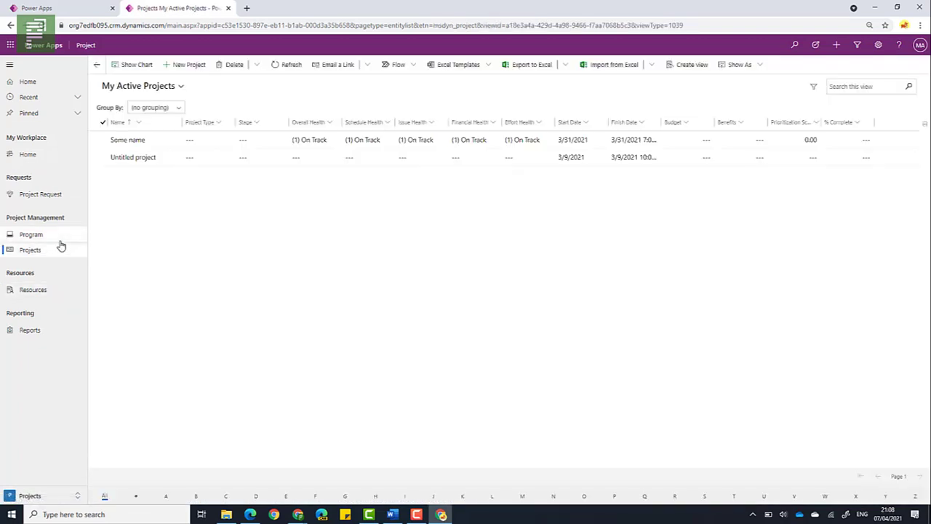
left_click(134, 143)
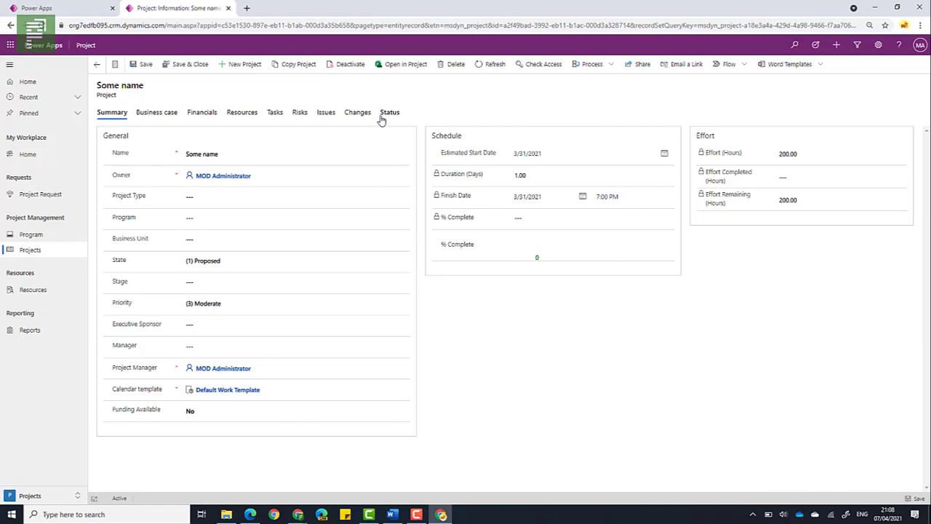
left_click(274, 116)
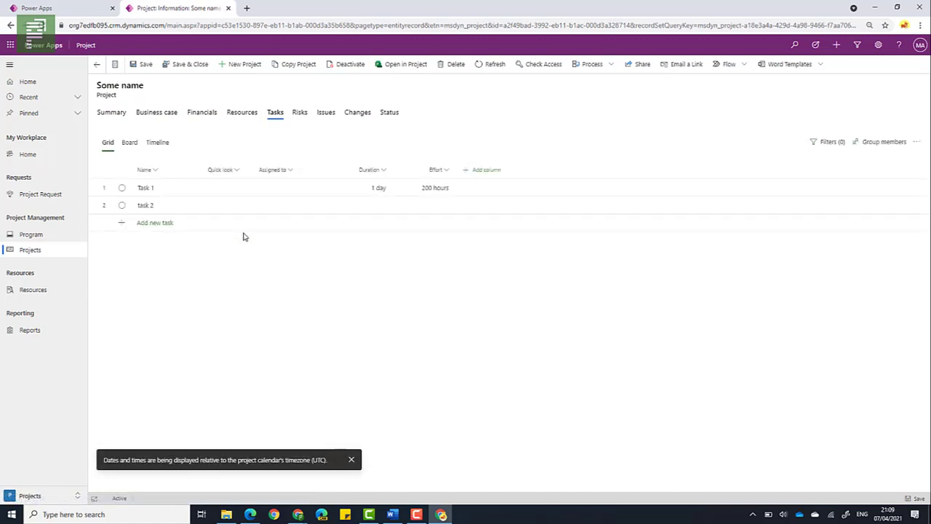
Step: Search for "generic" among the resources that can be assigned to Task 1
left_click(185, 206)
left_click(299, 190)
left_click(320, 189)
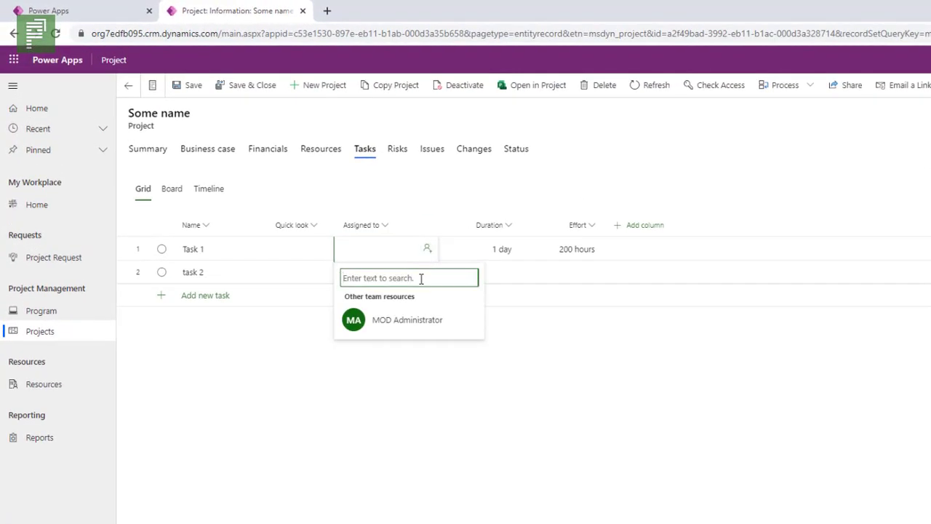
type("generic")
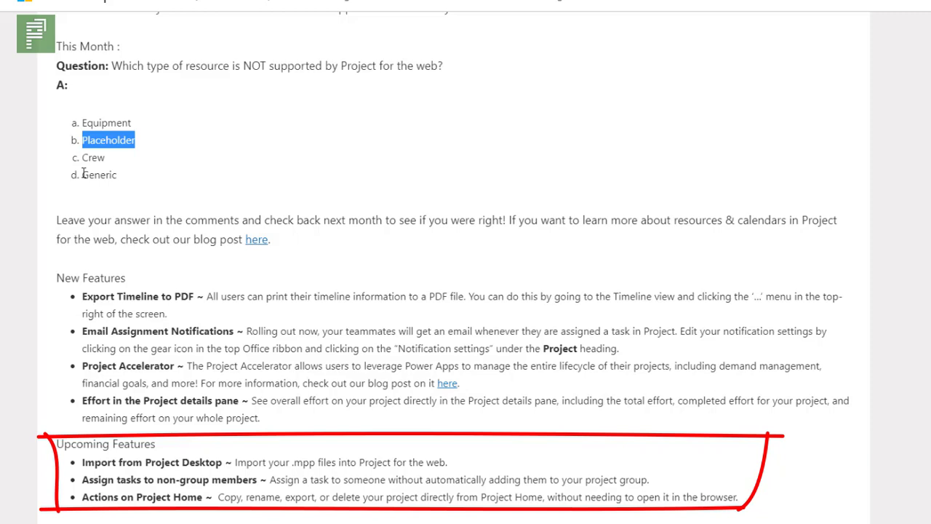
Step: In the blog post's Upcoming Features, highlight the Import from Project Desktop item and the words "non-group members"
left_click_drag(85, 461, 234, 453)
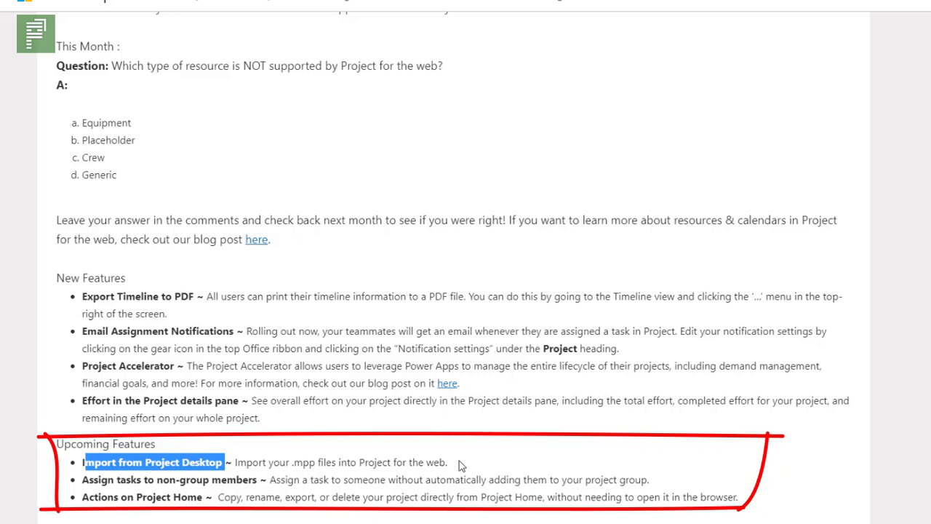
left_click(246, 483)
left_click_drag(257, 483, 157, 482)
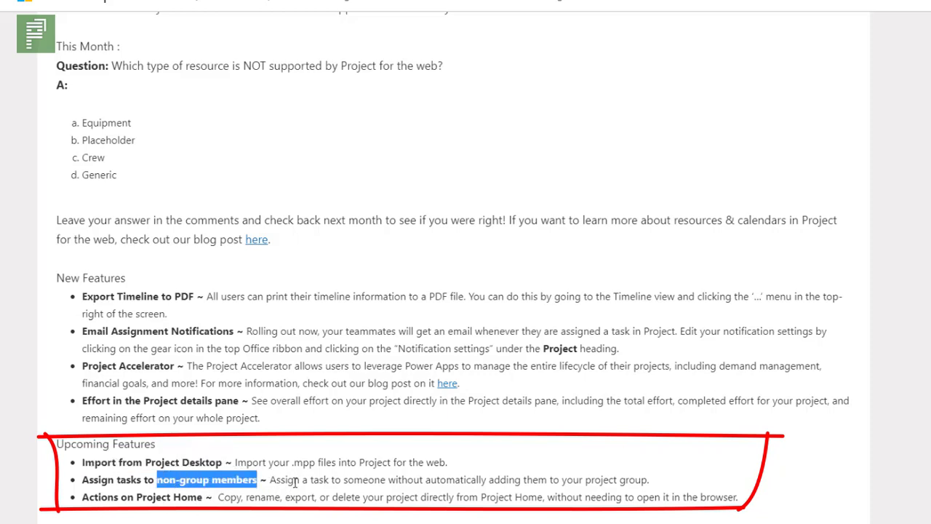